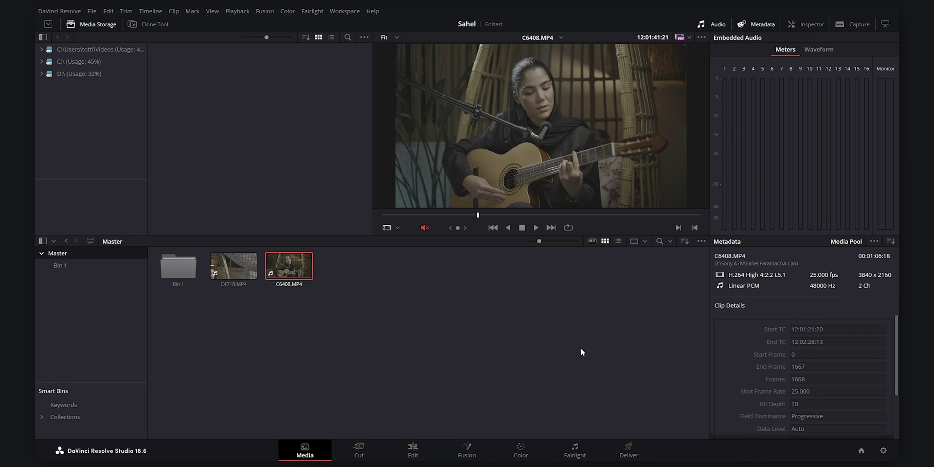
Scrub through clip C4718.MP4 in the viewer, then load C6408.MP4 for review
click(234, 267)
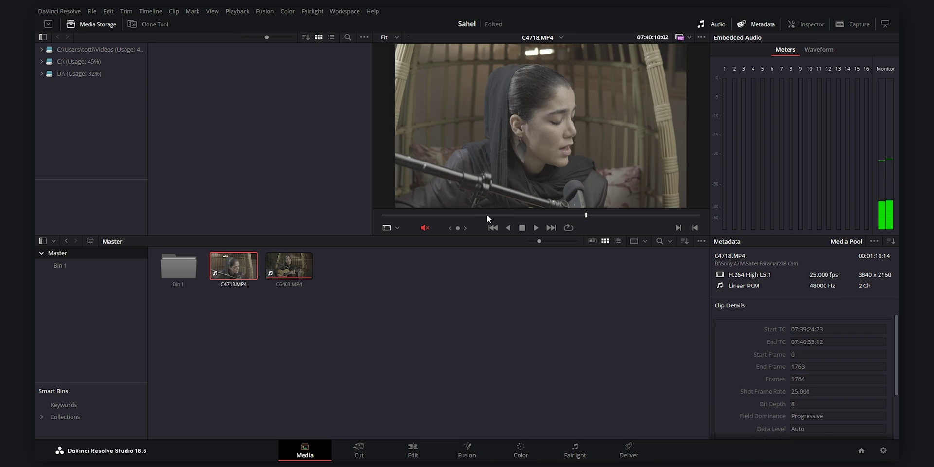
drag(424, 214, 496, 214)
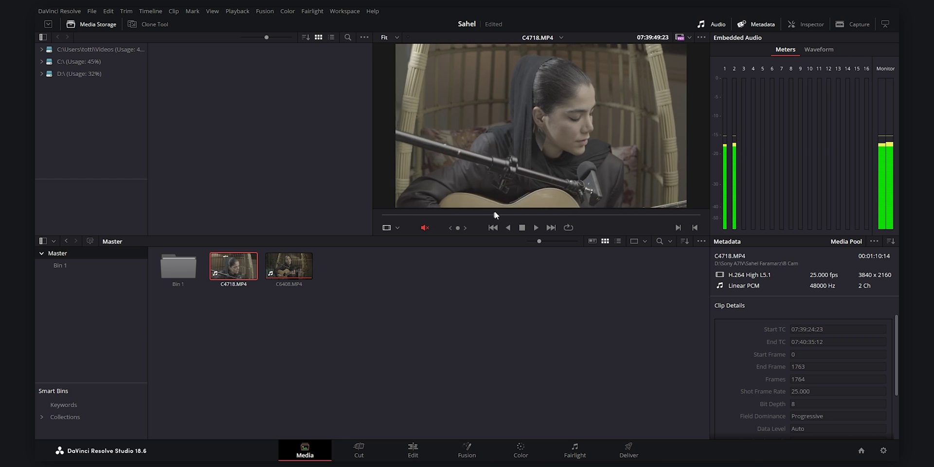
click(293, 265)
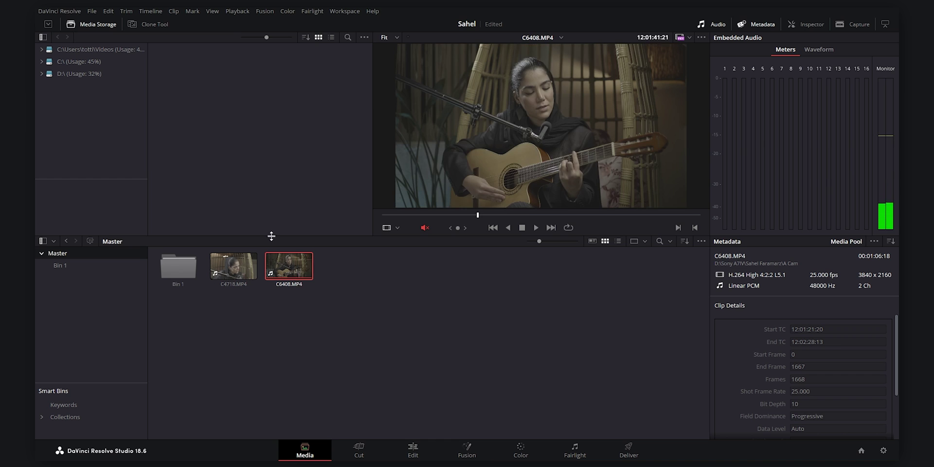
Start a new timeline from C6408.MP4 with custom settings instead of project settings
right_click(289, 263)
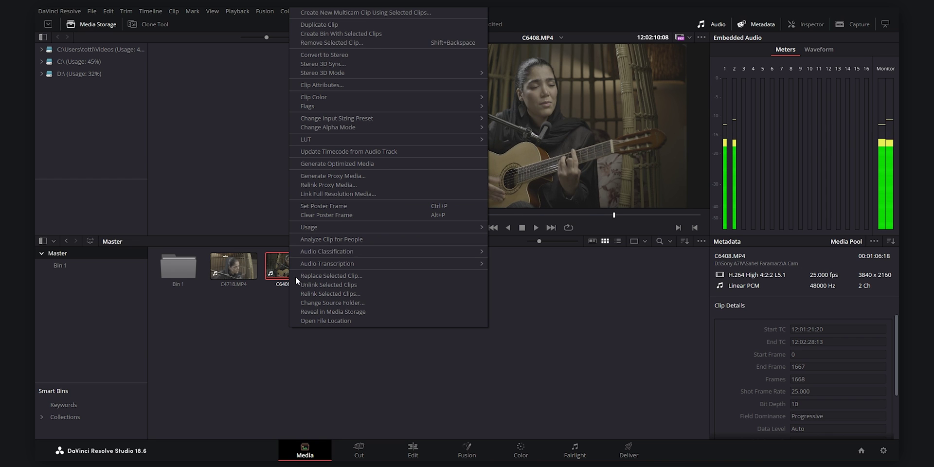
click(368, 11)
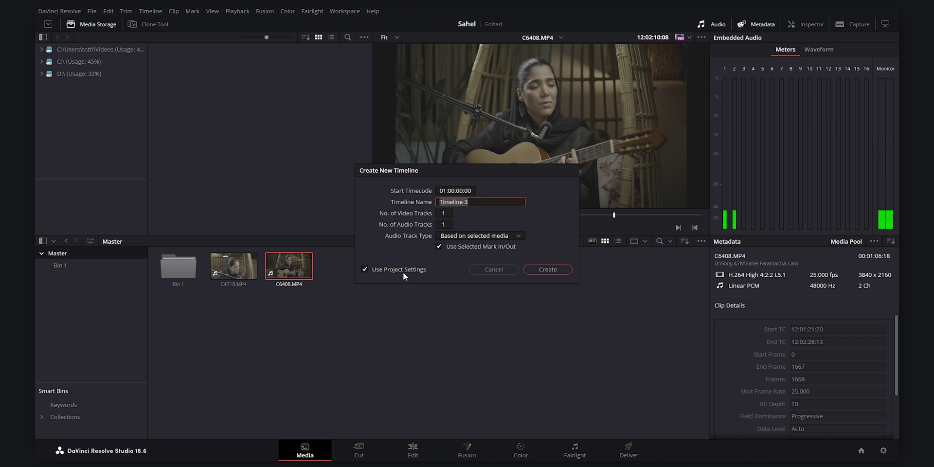
click(366, 269)
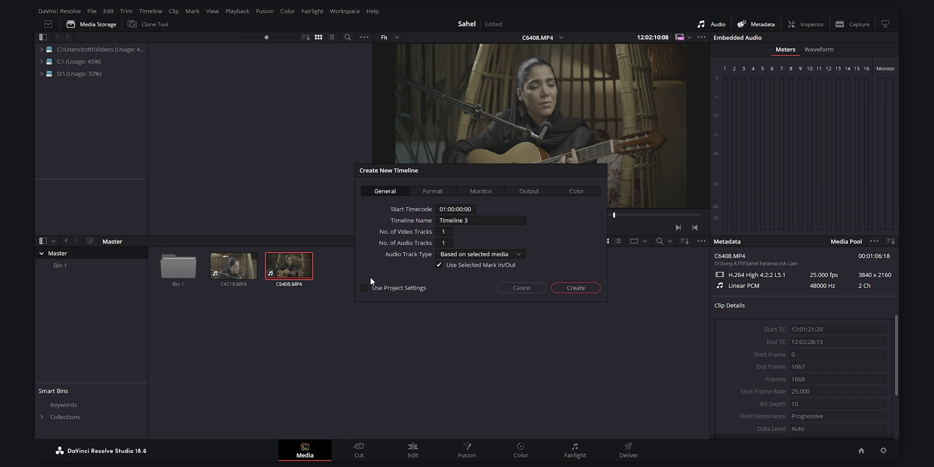
click(433, 191)
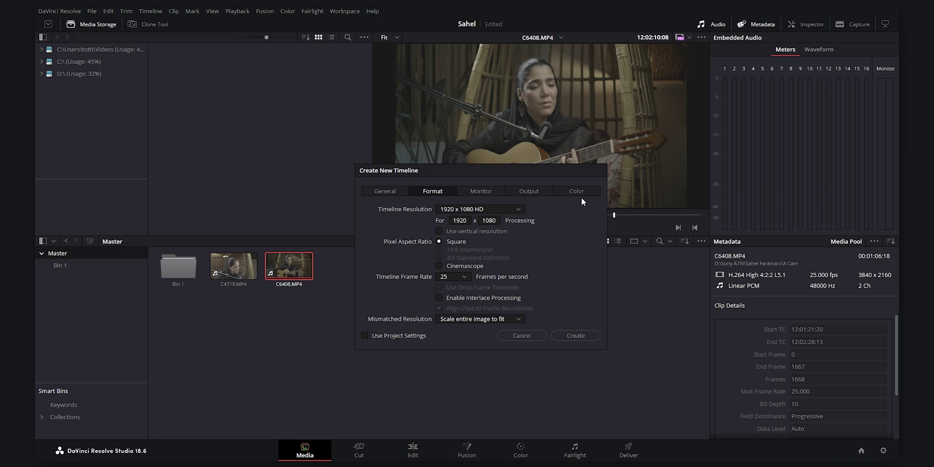
click(559, 190)
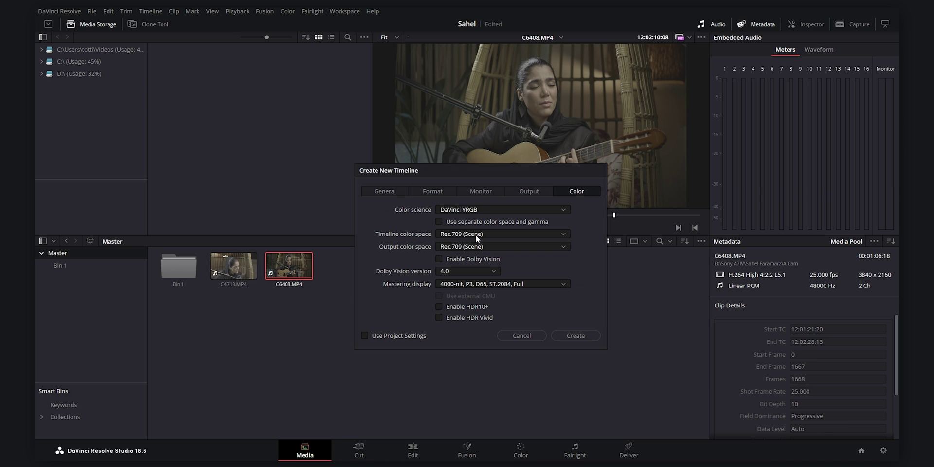
Set the timeline color space to DaVinci WG/Intermediate, create Timeline 3, and open the Color page
click(489, 235)
drag(568, 295, 573, 274)
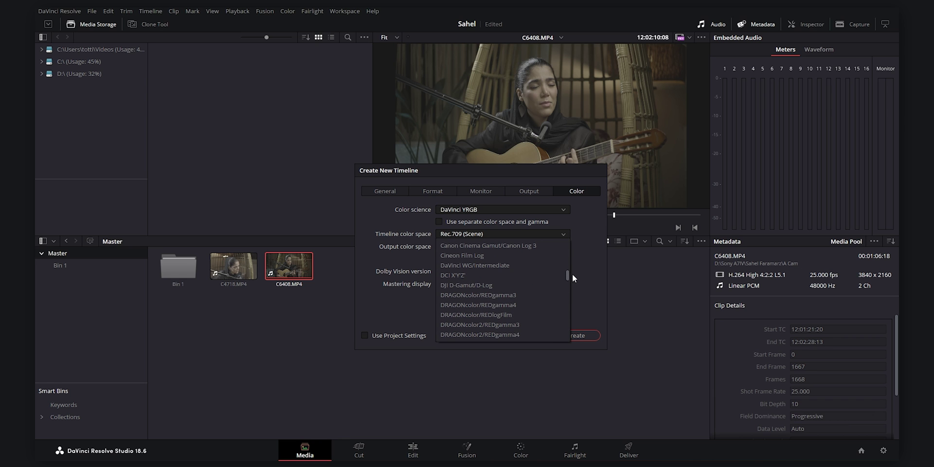
click(494, 267)
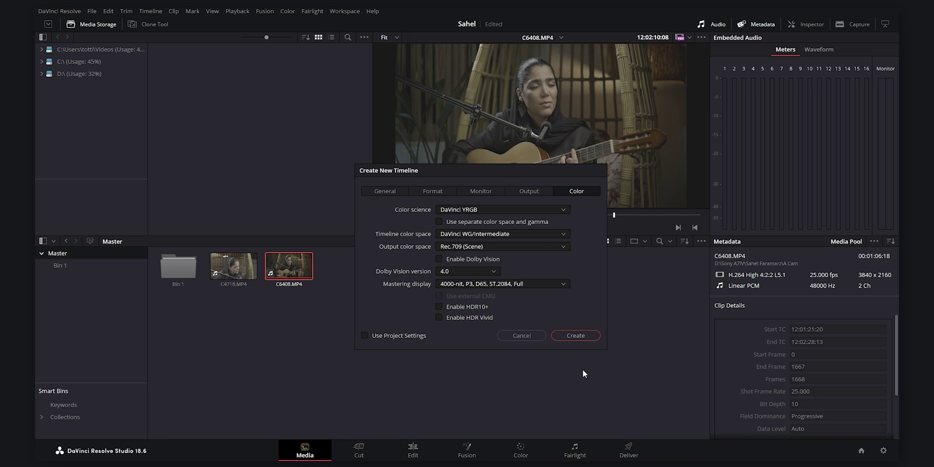
click(576, 336)
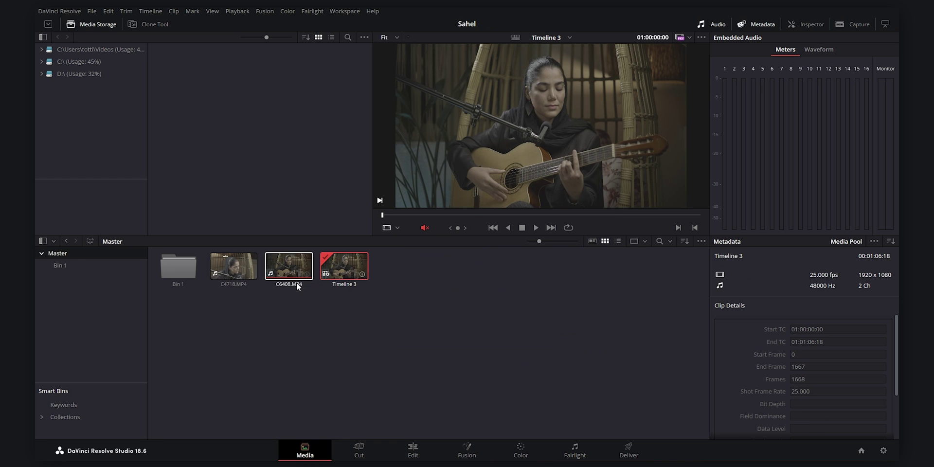
click(521, 450)
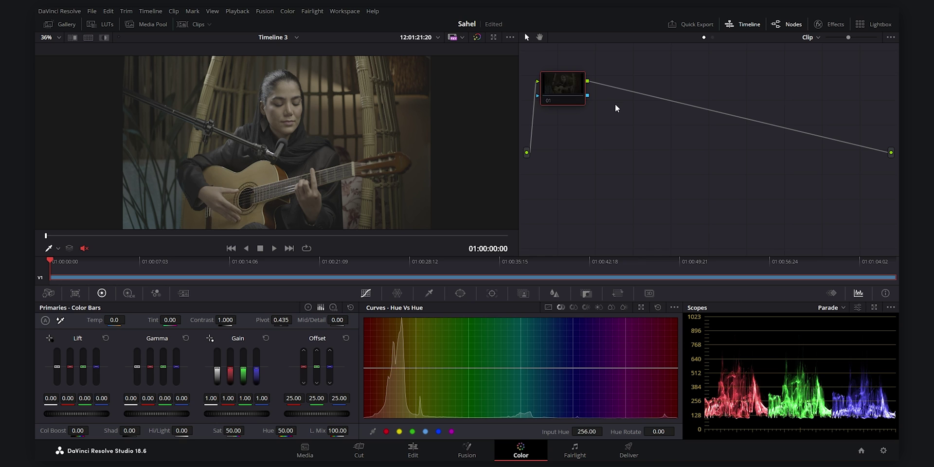
Add serial nodes and label nodes 02–04 'exp and wb', 'hue' and 'tones'
key(alt+s)
key(alt+s)
key(alt+s)
key(alt+s)
key(alt+s)
key(alt+s)
key(alt+s)
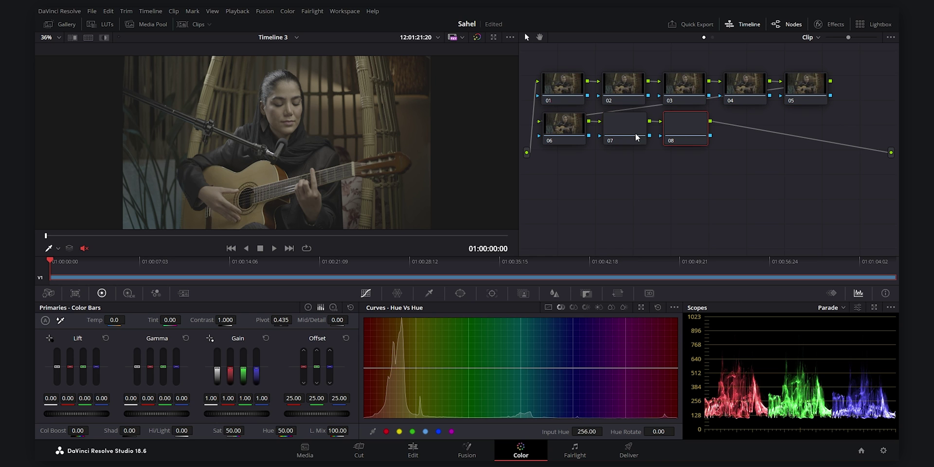
click(568, 87)
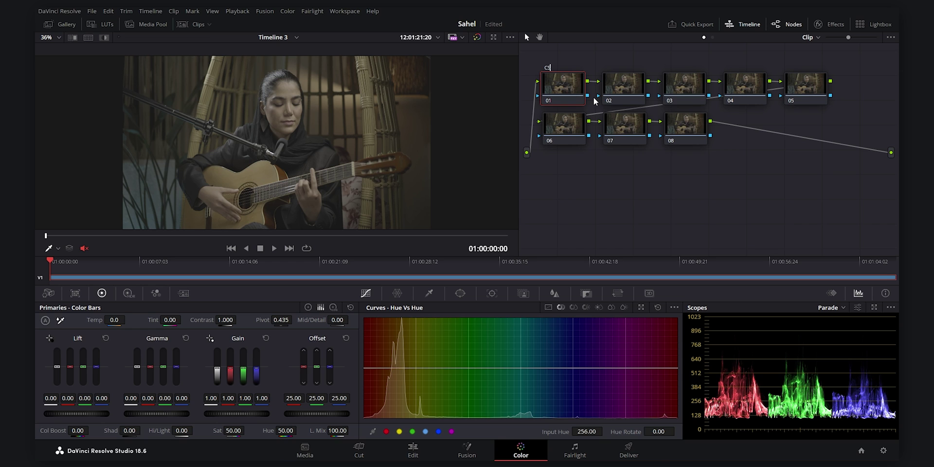
right_click(617, 84)
click(653, 99)
text(exp and wb)
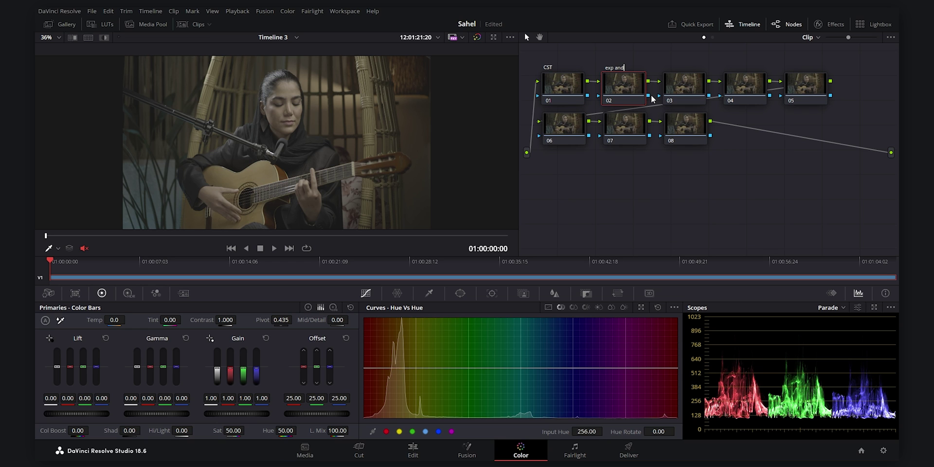
right_click(674, 90)
click(709, 105)
text(hue)
right_click(743, 93)
click(777, 108)
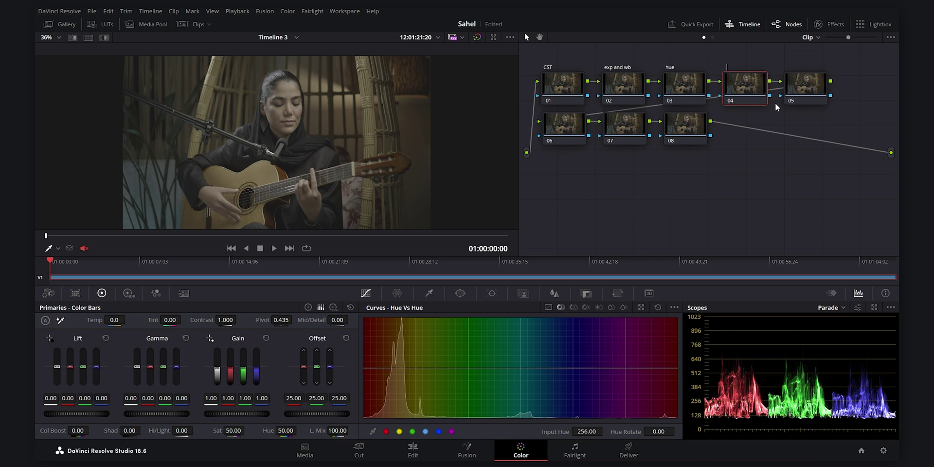
text(tones)
Label nodes 05–08 'vig', 'sharpen', 'cst' and 'film grain'
click(819, 91)
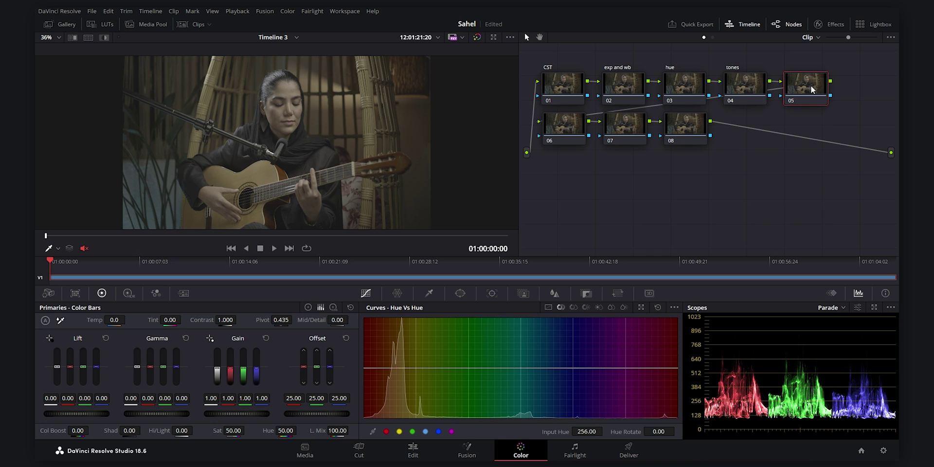
text(vig)
click(582, 139)
text(sharpen)
click(626, 128)
right_click(626, 128)
click(650, 141)
text(cst)
right_click(691, 126)
click(718, 145)
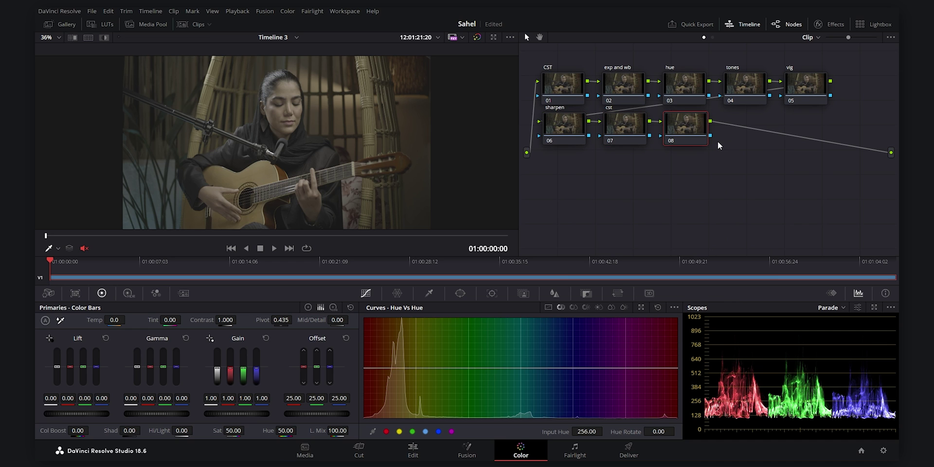
text(film grain)
Rearrange the film grain, cst, sharpen and CST nodes into a tidy layout
drag(625, 128, 625, 129)
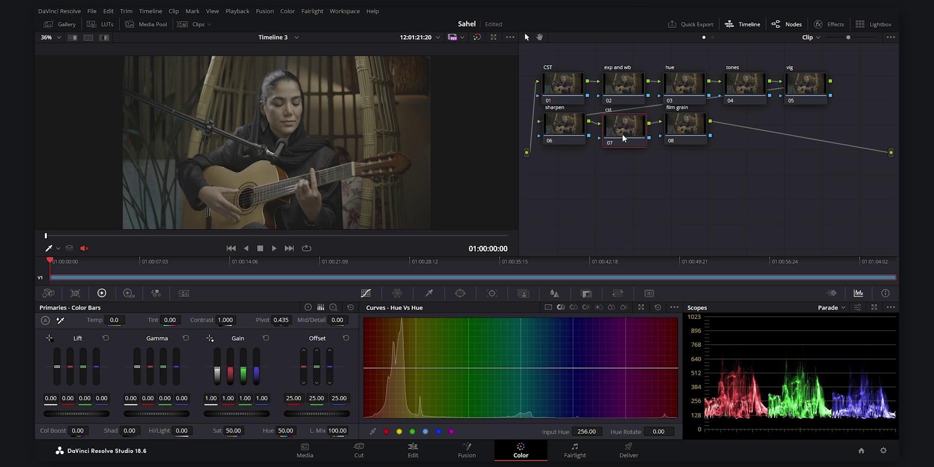
drag(692, 133, 715, 152)
drag(624, 125, 644, 142)
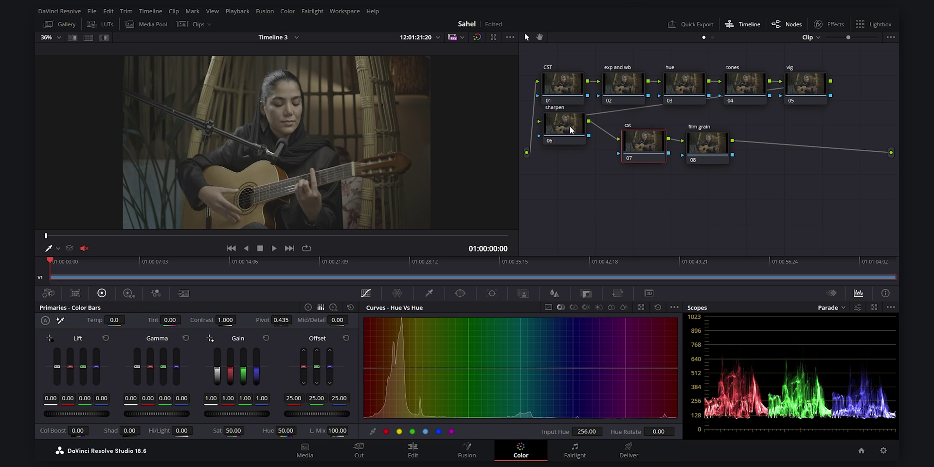
drag(564, 124, 571, 138)
click(557, 80)
drag(557, 80, 558, 82)
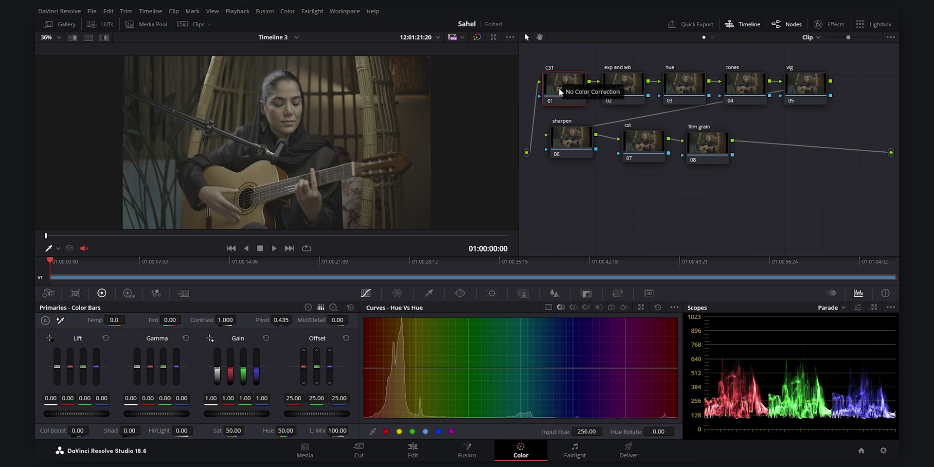
Apply the Color Space Transform effect to both the CST node 01 and cst node 07
click(830, 24)
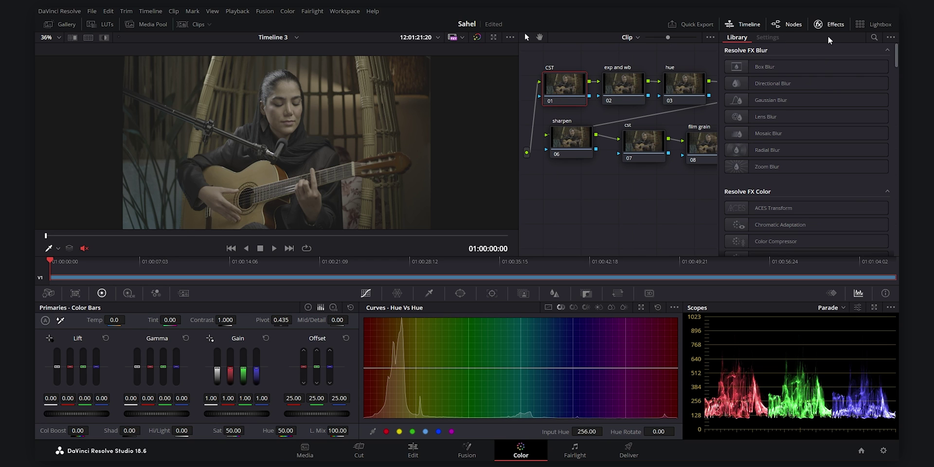
click(874, 37)
text(colo)
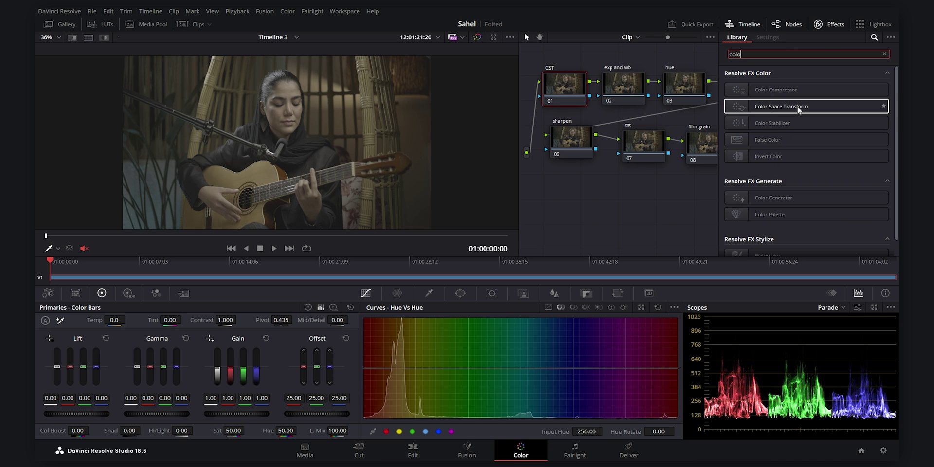
drag(798, 110, 562, 85)
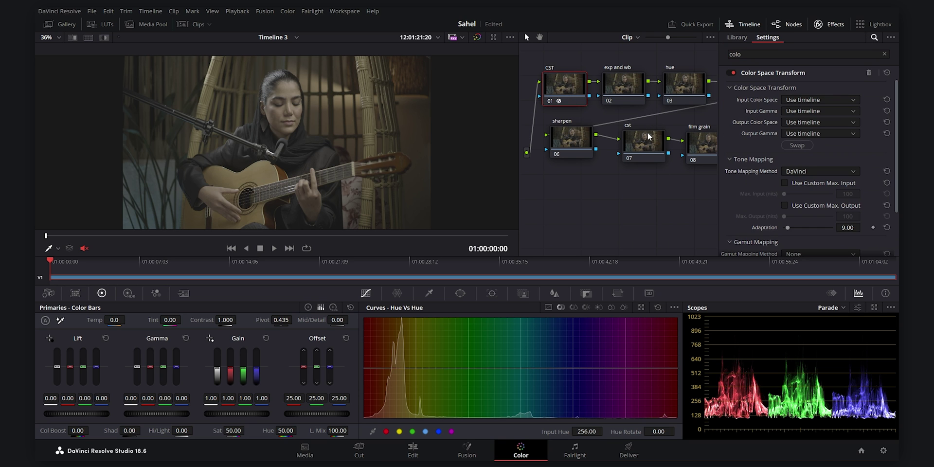
drag(643, 141, 558, 202)
drag(776, 106, 635, 153)
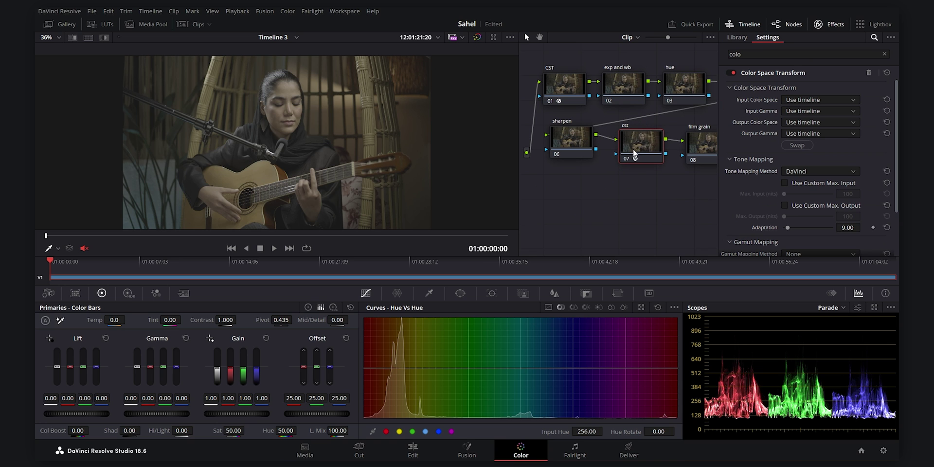
Set the CST node's input to Sony S-Gamut color space with Sony S-Log2 gamma
click(565, 85)
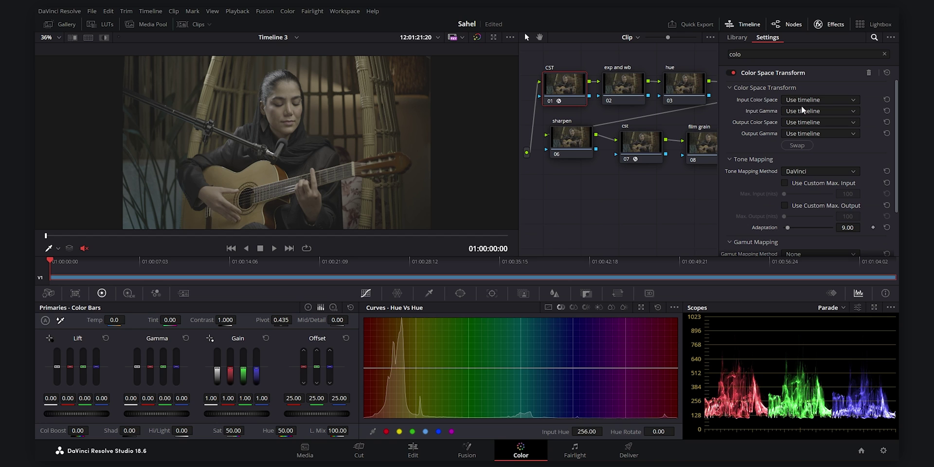
click(820, 100)
scroll(808, 156, down, 10)
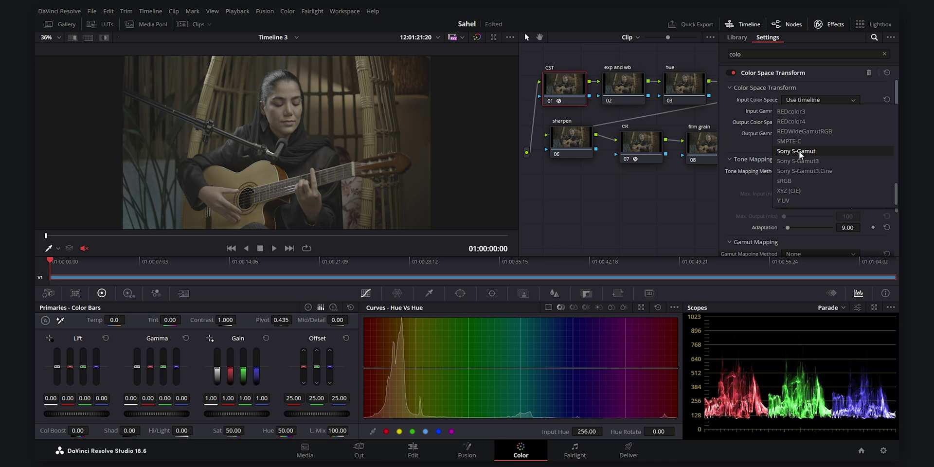
click(809, 155)
click(806, 110)
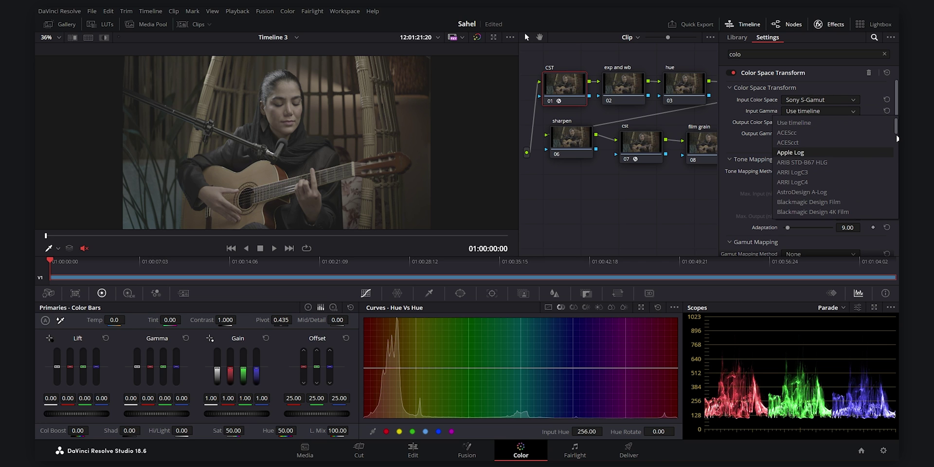
scroll(828, 180, down, 3)
click(845, 182)
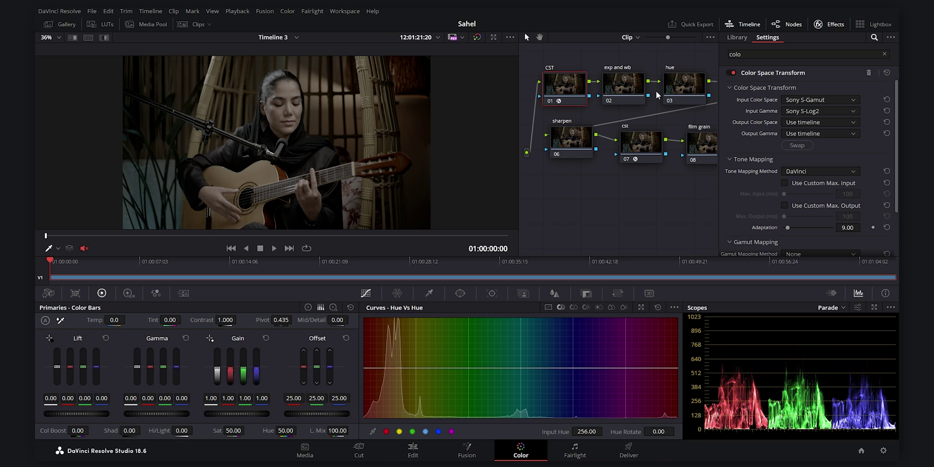
Set the CST node's output to DaVinci Wide Gamut with DaVinci Intermediate gamma
click(827, 133)
scroll(896, 149, down, 4)
scroll(898, 178, down, 9)
click(834, 175)
click(835, 134)
scroll(832, 175, down, 10)
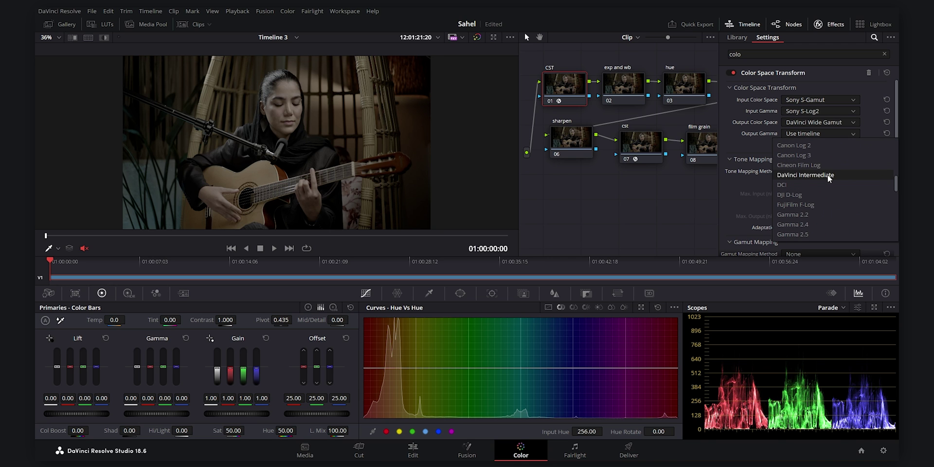
click(830, 176)
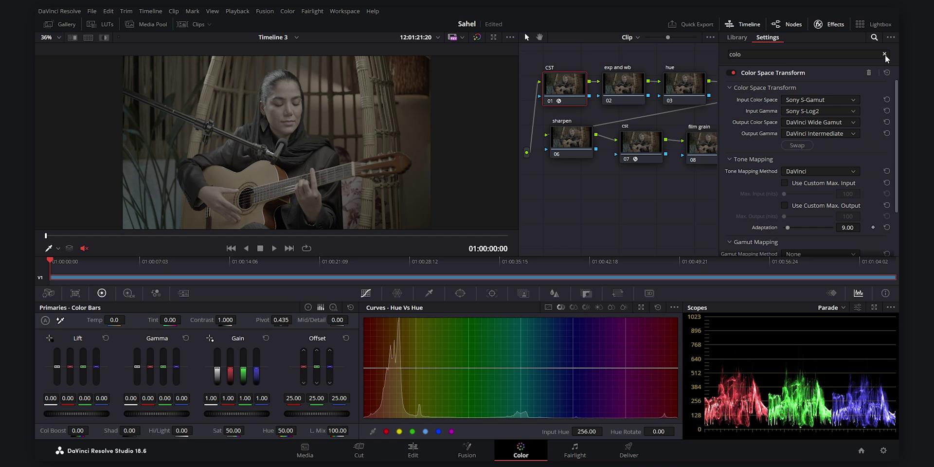
click(828, 25)
Reposition cst node 07 and reopen its transform settings, rechecking the first CST node's values
click(637, 144)
drag(637, 144, 649, 149)
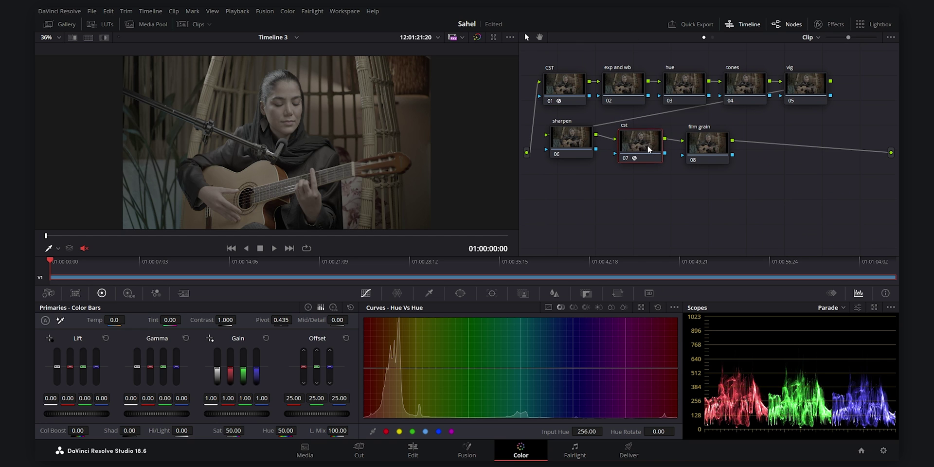
click(828, 24)
click(812, 99)
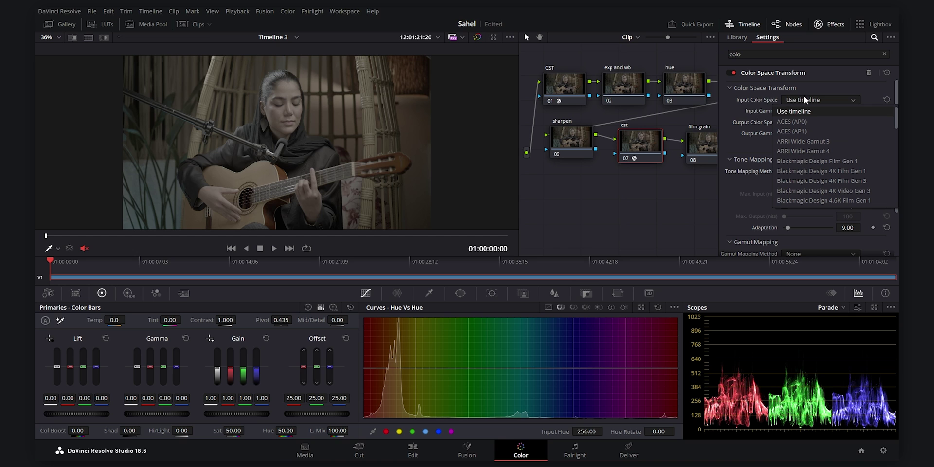
click(572, 85)
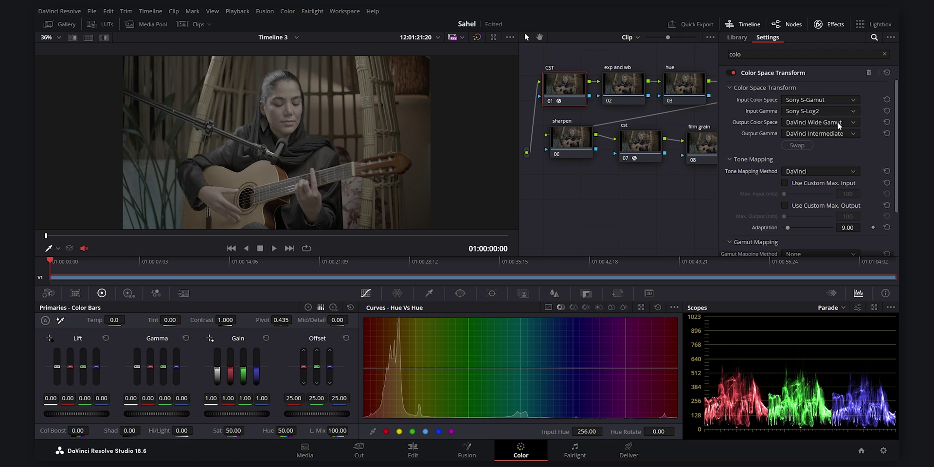
click(635, 146)
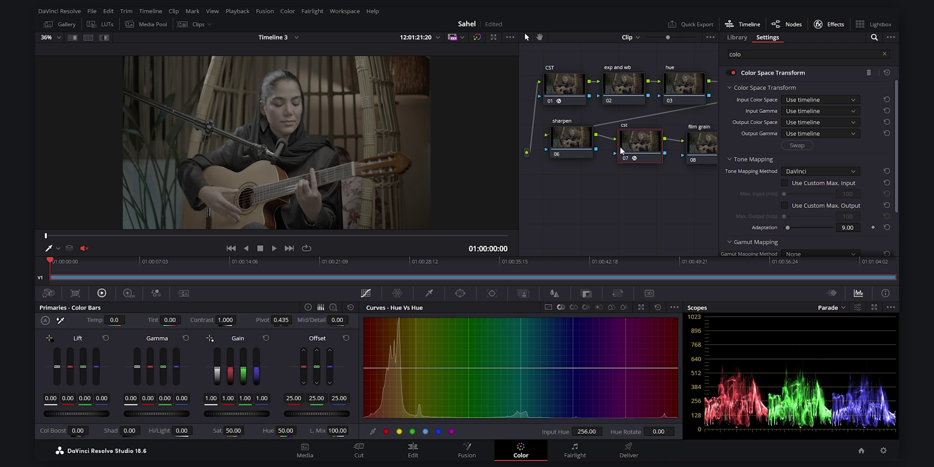
Set cst node 07's input to DaVinci Wide Gamut with DaVinci Intermediate gamma
click(803, 100)
scroll(828, 156, down, 5)
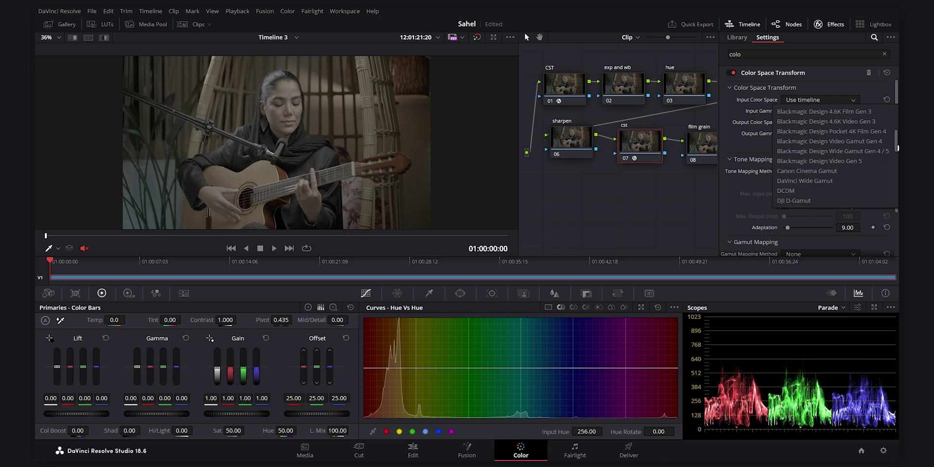
click(805, 181)
click(813, 111)
scroll(837, 176, down, 3)
click(828, 152)
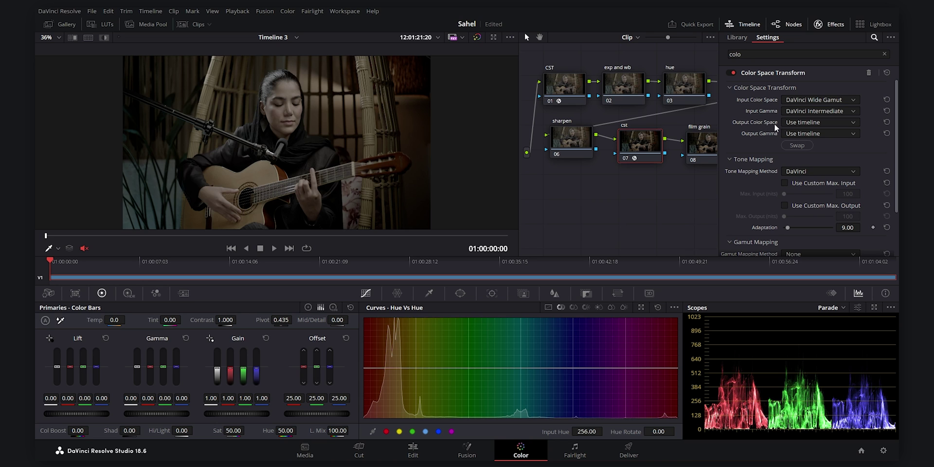
Set cst node 07's output color space and gamma both to Rec.709
click(855, 125)
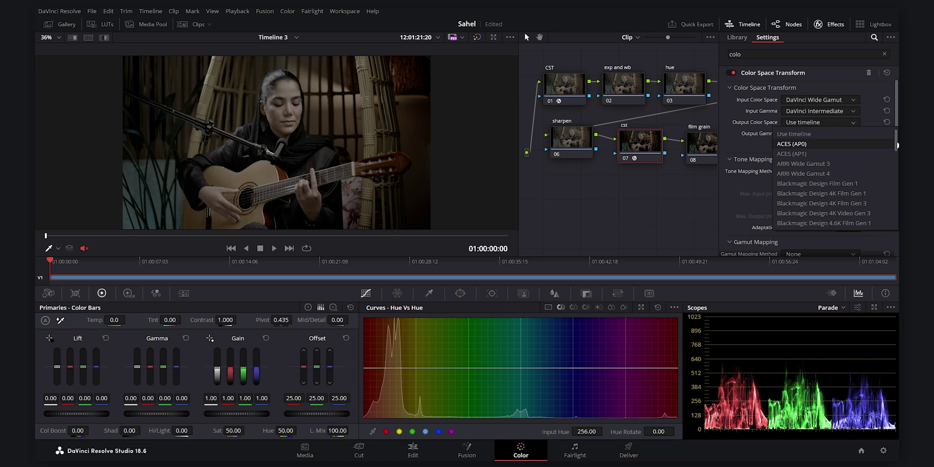
scroll(898, 146, down, 6)
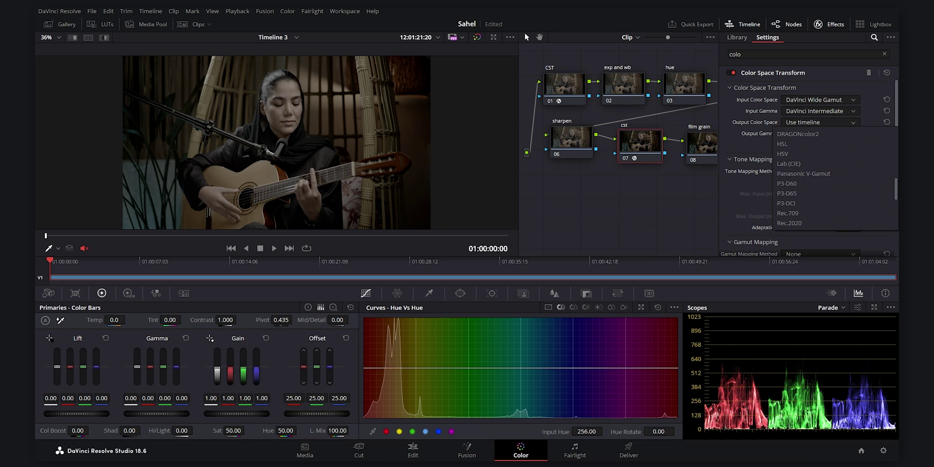
click(789, 213)
click(830, 134)
drag(895, 153, 898, 222)
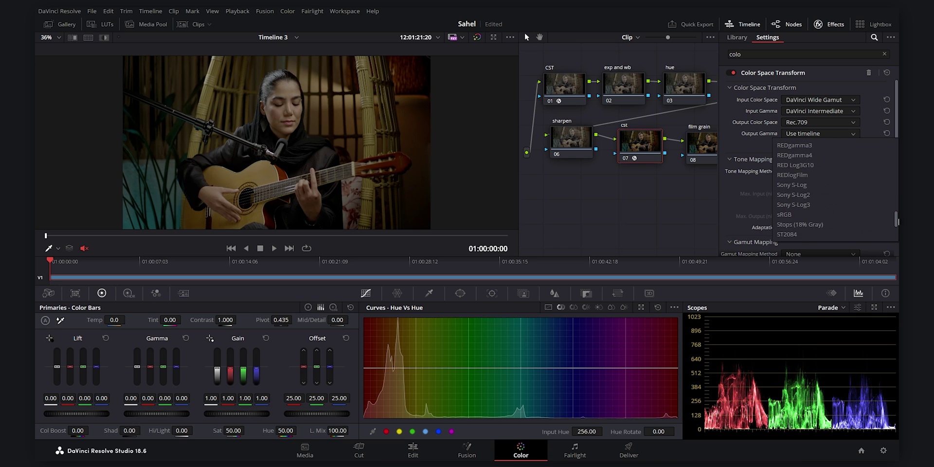
click(787, 234)
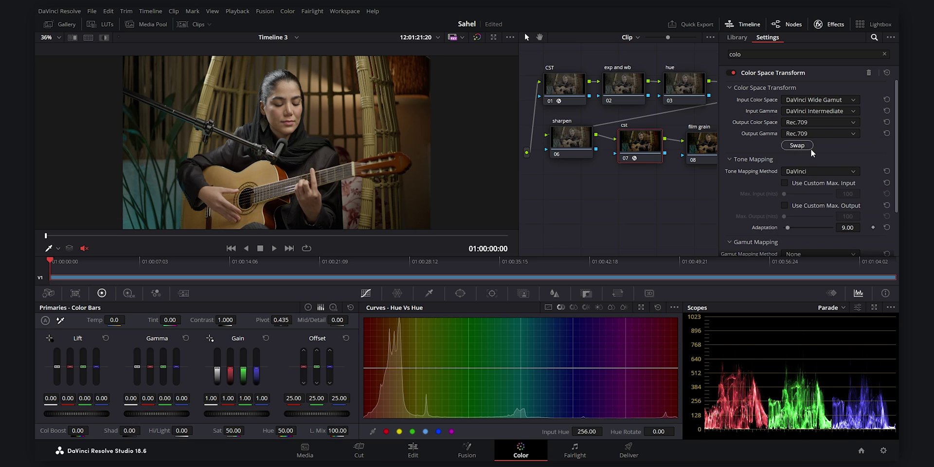
Check the Timeline color space in Project Settings > Color Management, leaving it at Rec.709 (Scene)
click(835, 26)
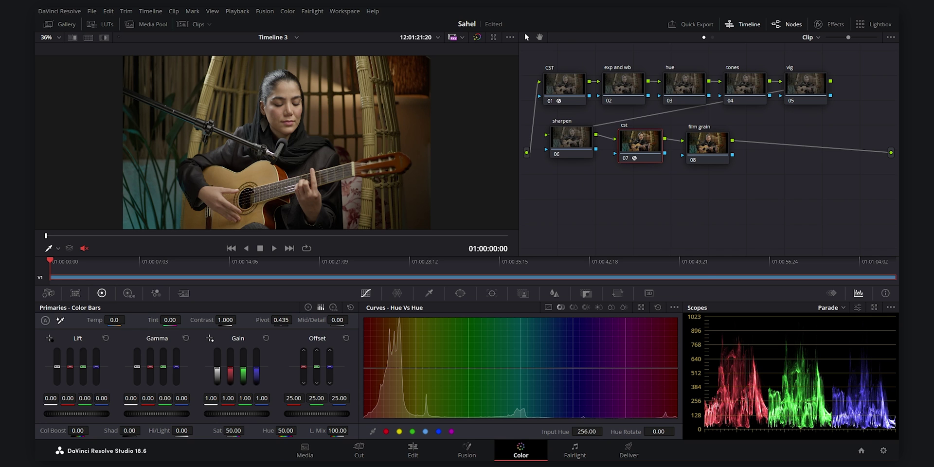
click(884, 451)
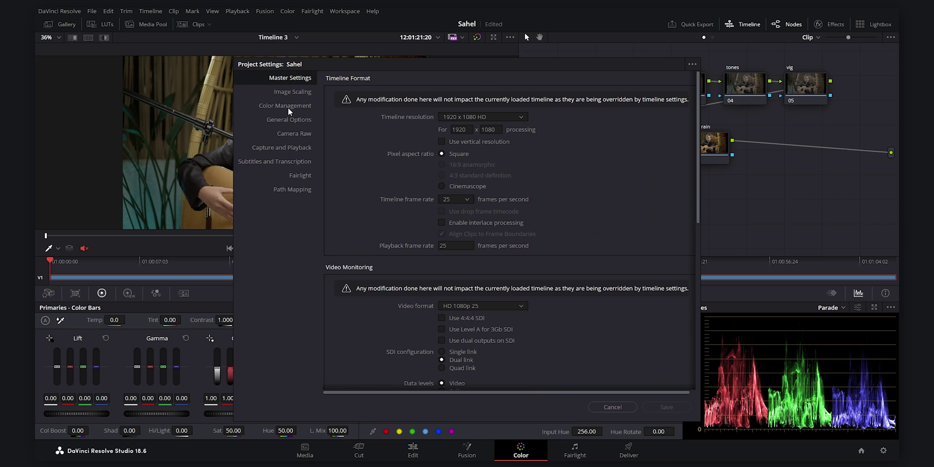
click(289, 107)
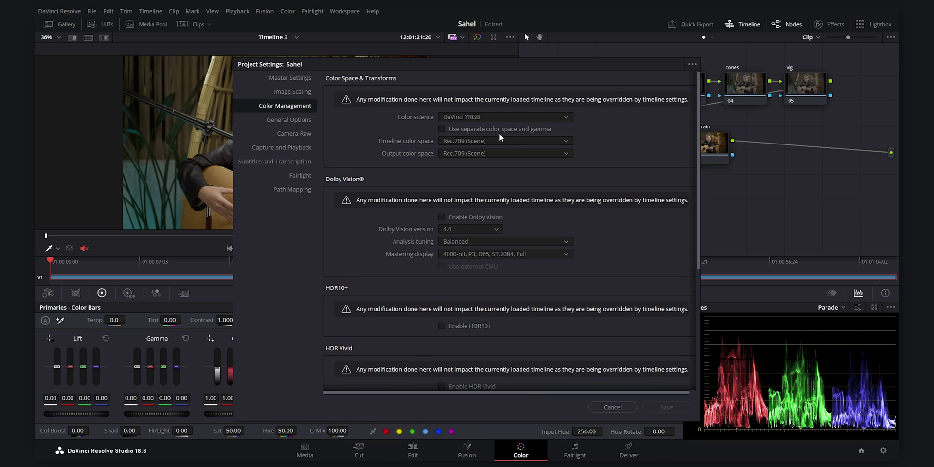
click(483, 142)
drag(570, 197, 576, 182)
click(623, 166)
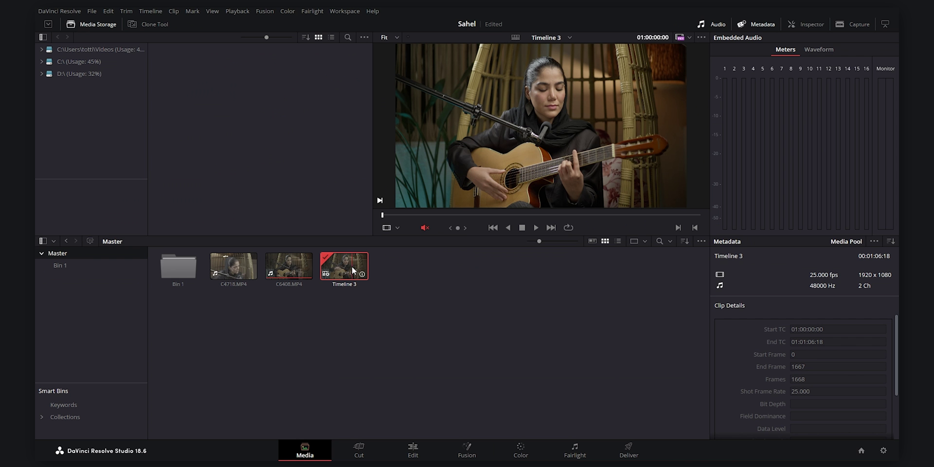
Inspect Timeline 3's Color tab settings, cancel without changes, and go back to the Color page
right_click(349, 265)
mouse_move(381, 272)
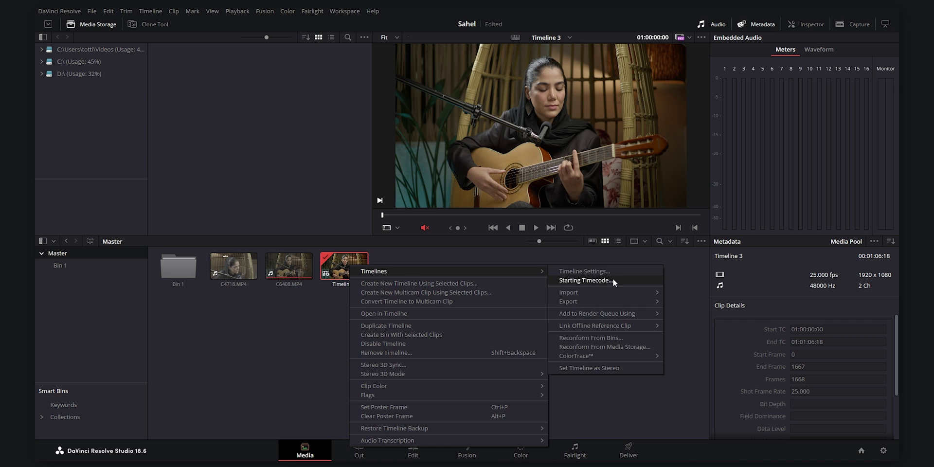
click(614, 271)
click(546, 174)
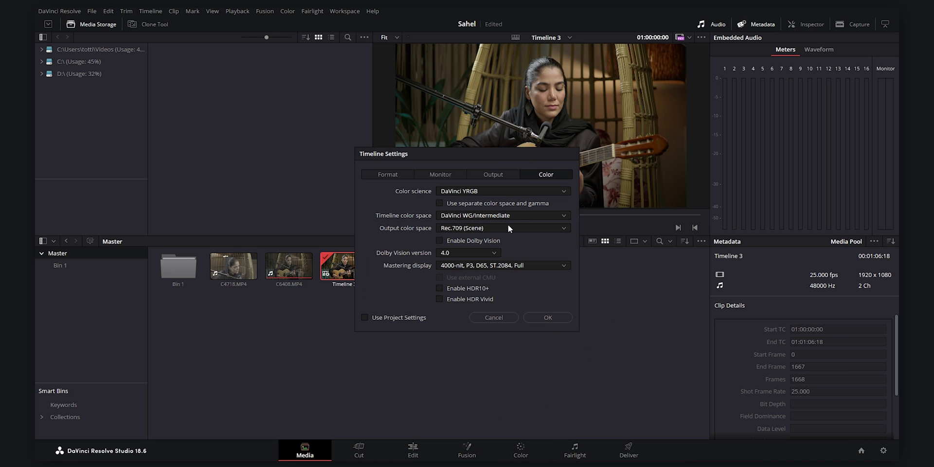
click(545, 318)
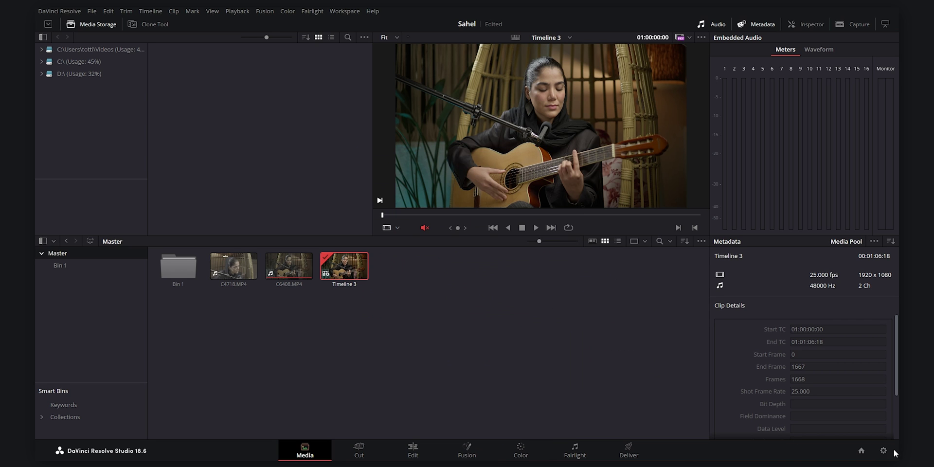
right_click(353, 261)
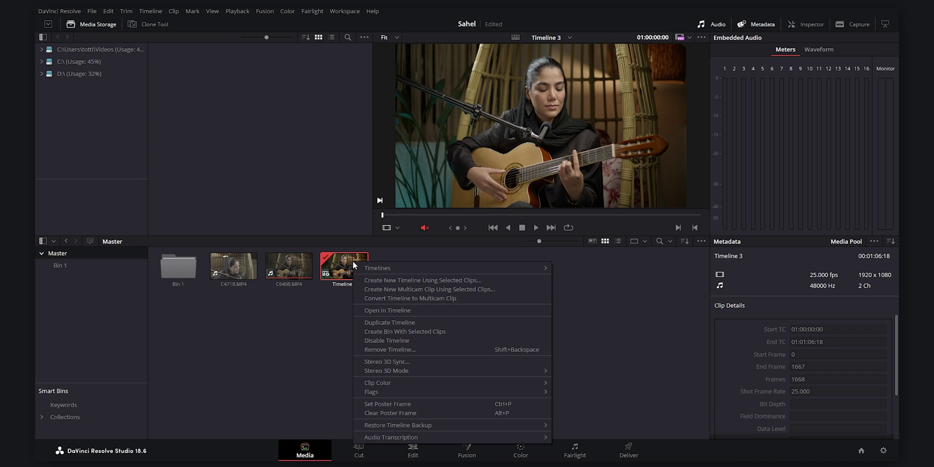
mouse_move(408, 265)
click(589, 268)
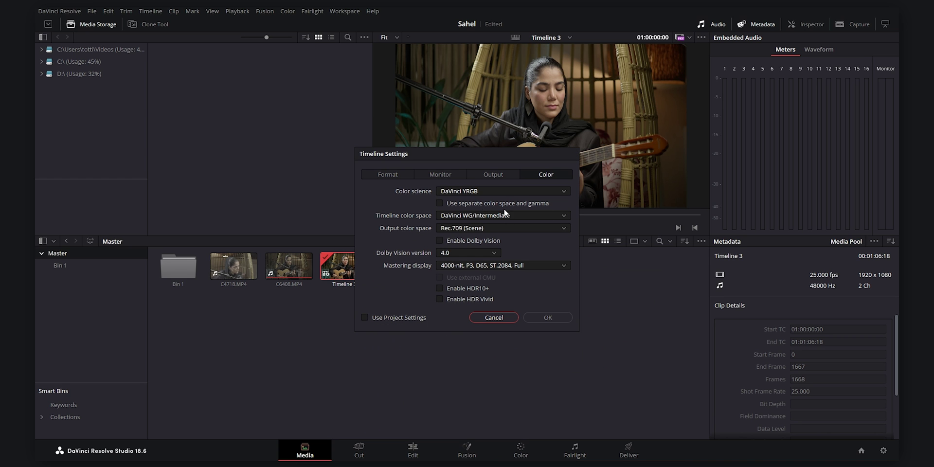
click(494, 318)
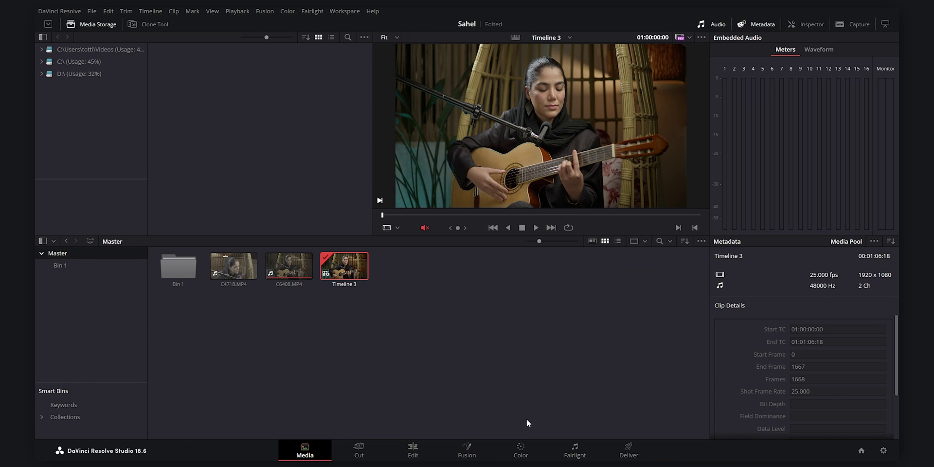
click(520, 450)
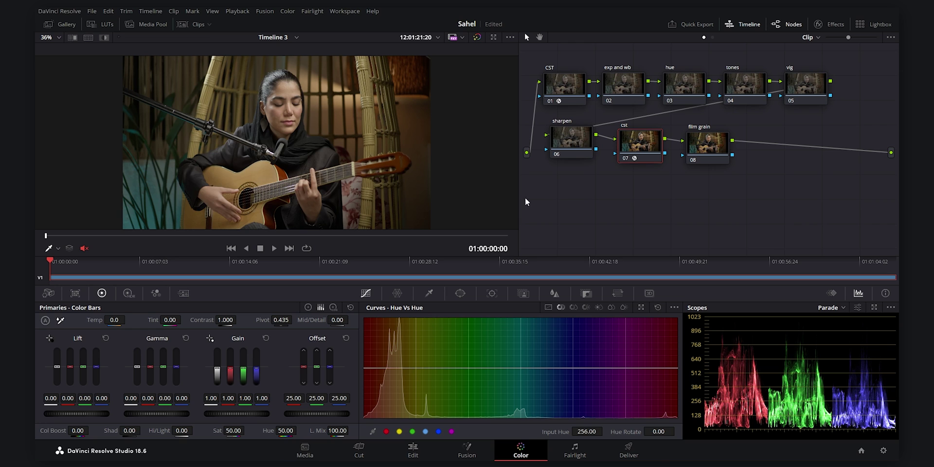
On the exp and wb node's HDR palette, set Temp to -920 and Tint to 3.32, then save
click(564, 85)
click(618, 89)
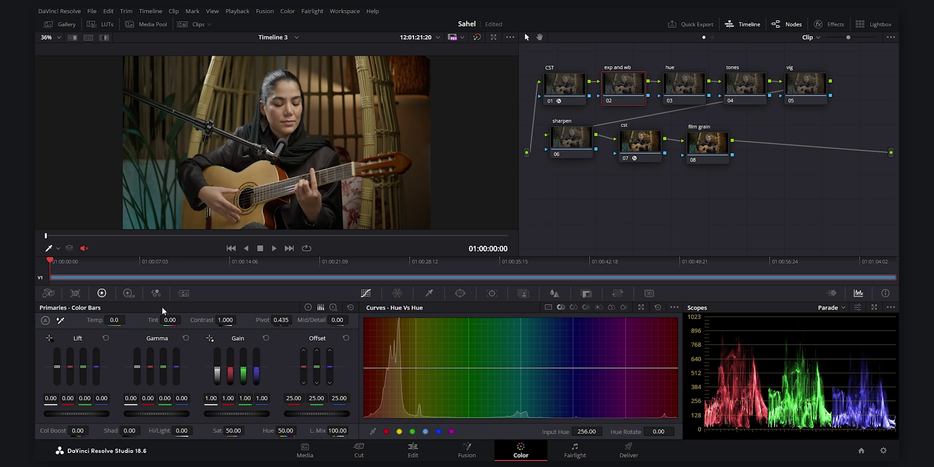
click(128, 294)
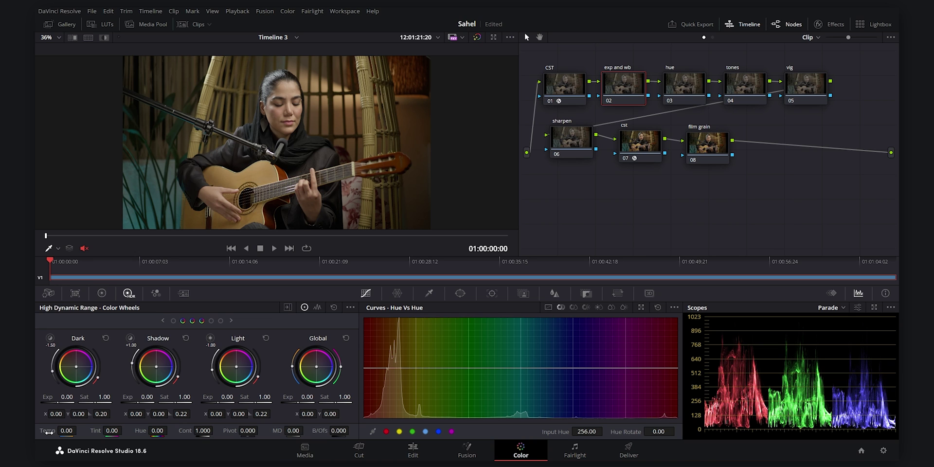
drag(48, 431, 0, 432)
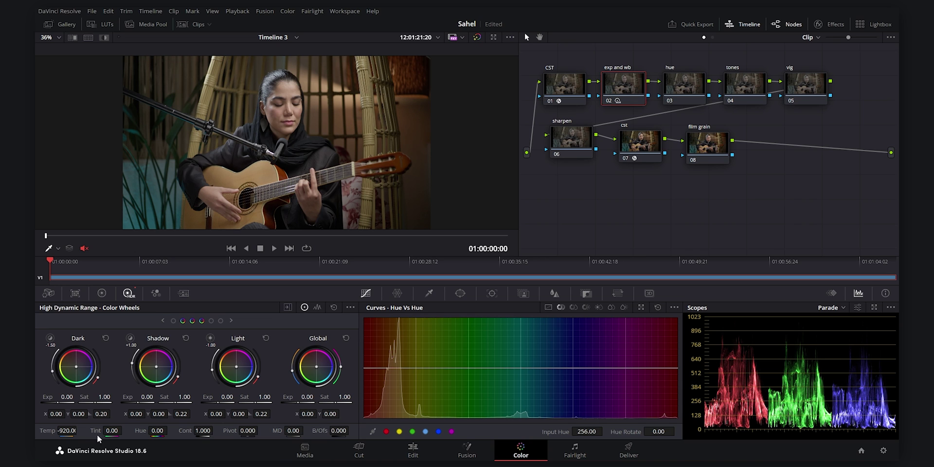
drag(111, 431, 124, 430)
key(ctrl+s)
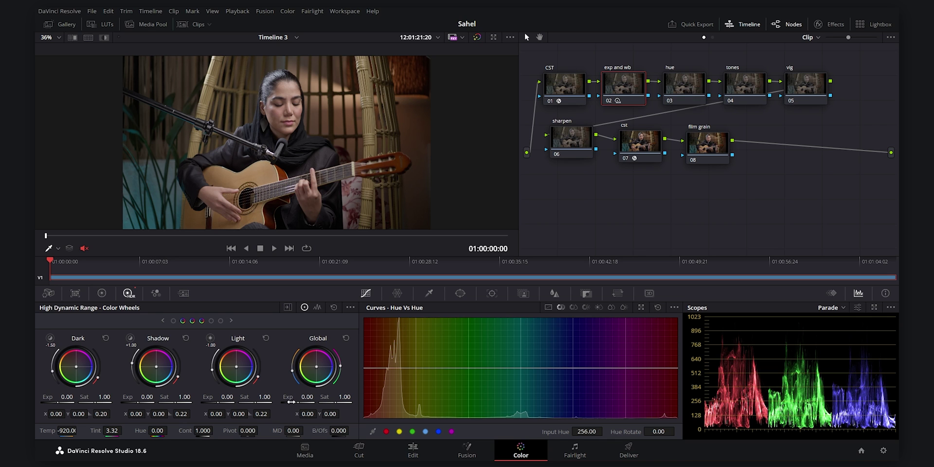
Set the HDR Global exposure to -0.35 and Global saturation to 1.25
drag(302, 403, 285, 403)
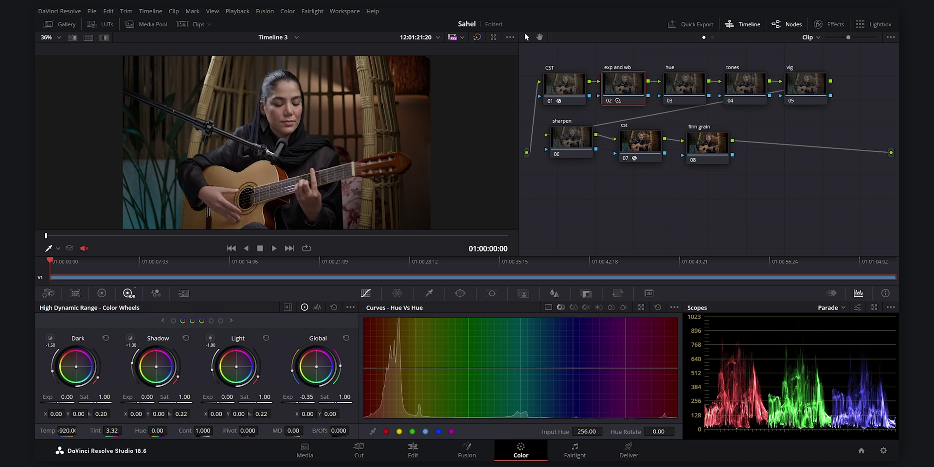
drag(285, 403, 285, 403)
drag(334, 403, 342, 403)
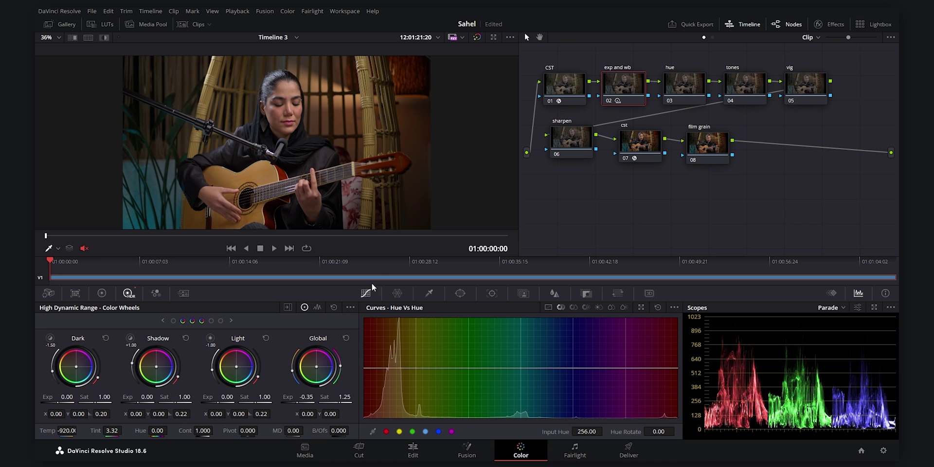
In the Primaries Color Bars, reduce Mid/Detail to -60.50
click(102, 294)
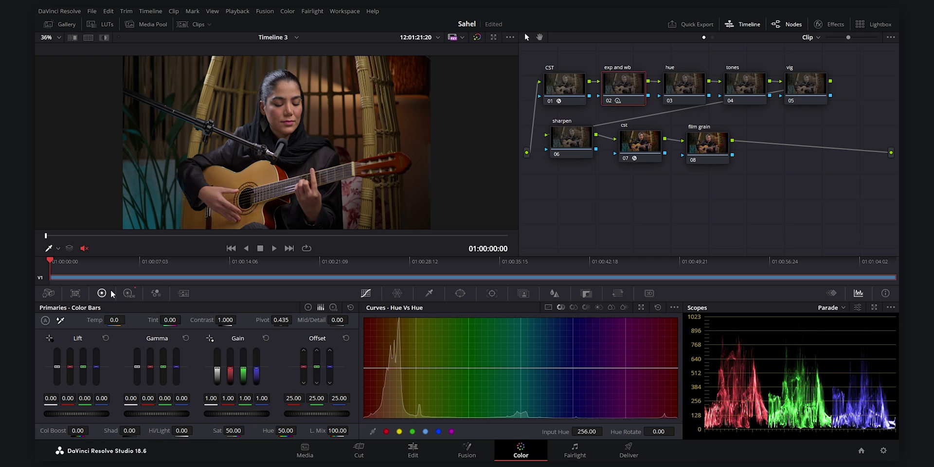
scroll(308, 94, up, 6)
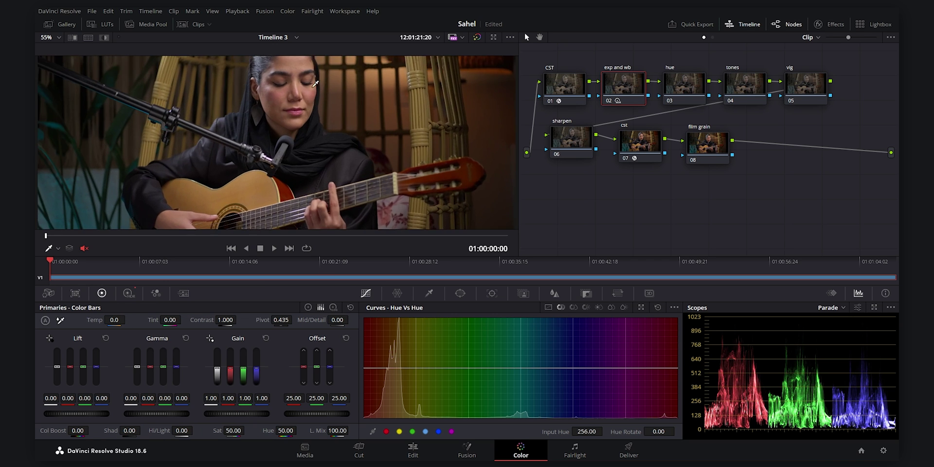
scroll(321, 149, up, 2)
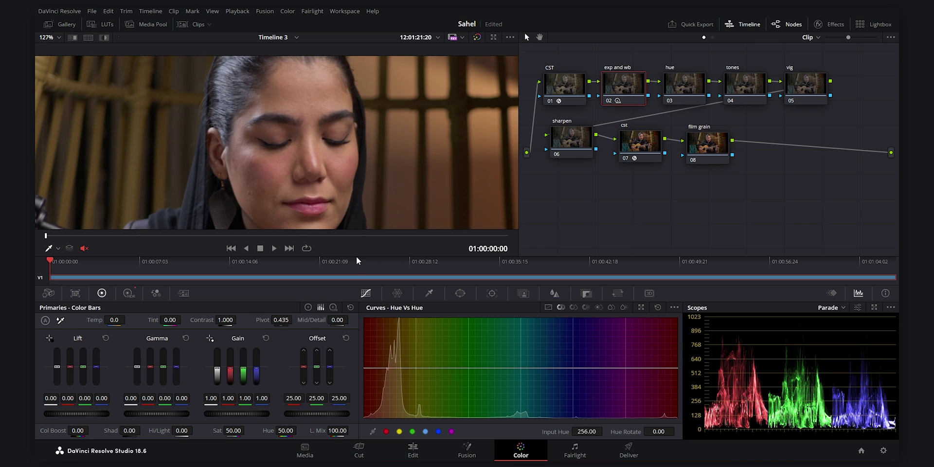
drag(315, 321, 292, 320)
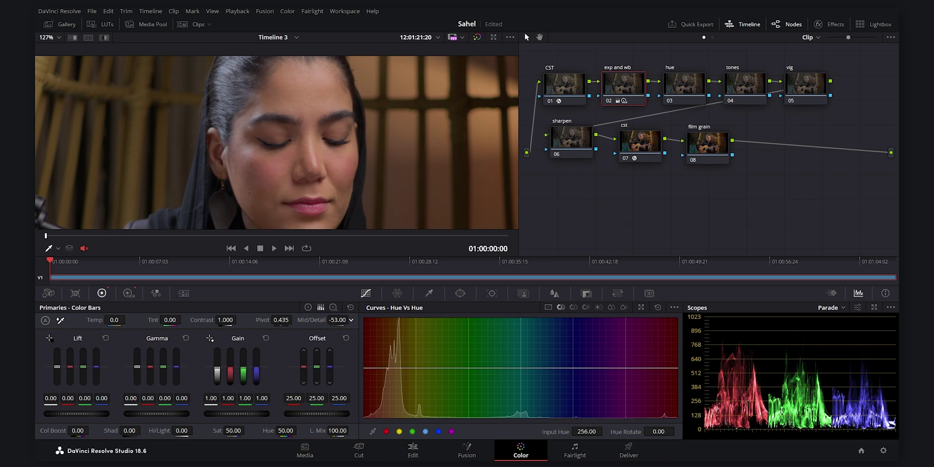
scroll(368, 154, down, 4)
scroll(328, 191, up, 3)
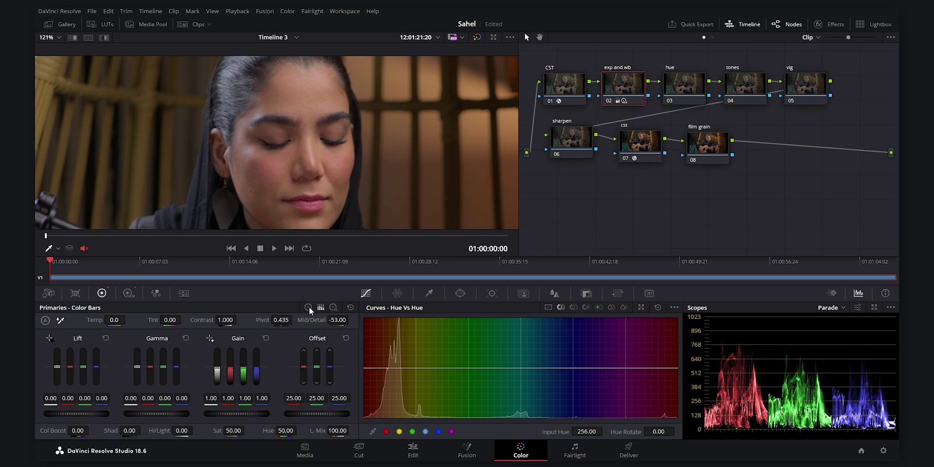
drag(314, 321, 311, 320)
scroll(343, 221, down, 4)
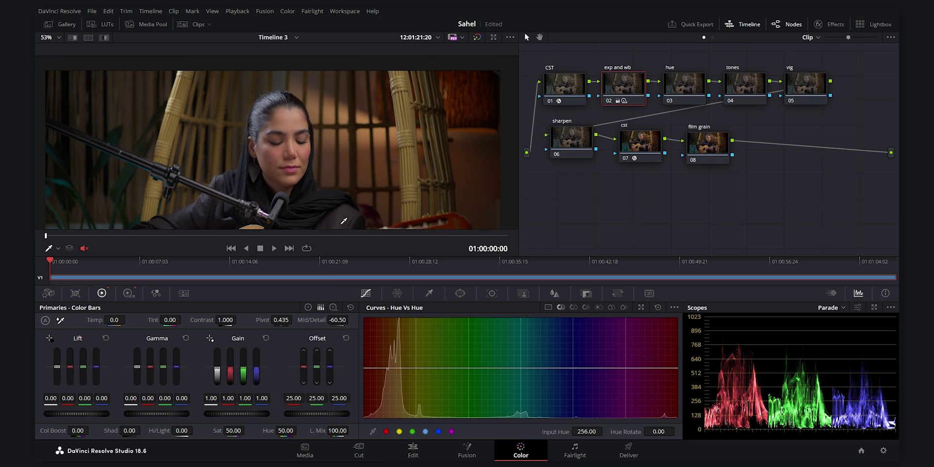
In the Color Wheels, nudge the Lift master to -0.01 and Gamma to 0.01
click(308, 308)
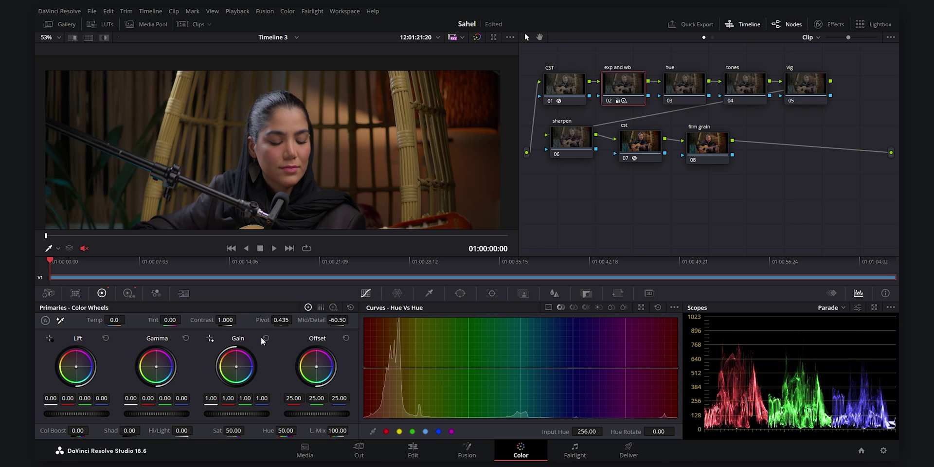
drag(82, 414, 83, 414)
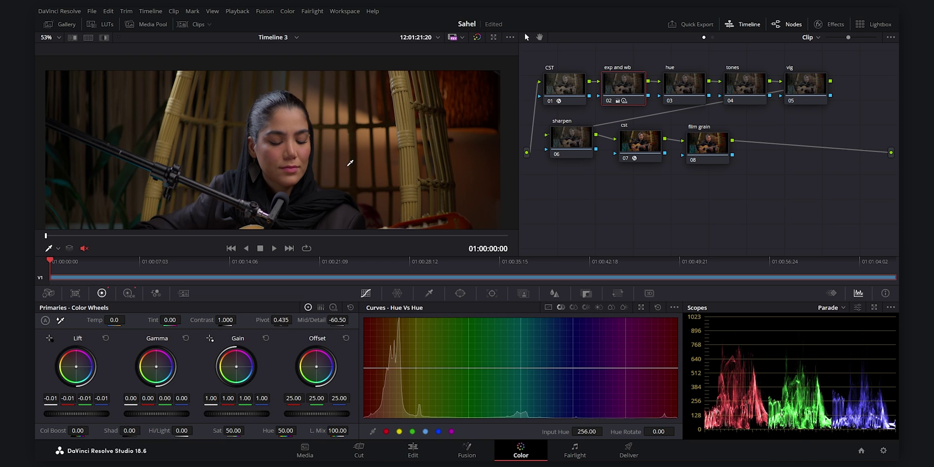
scroll(350, 162, down, 5)
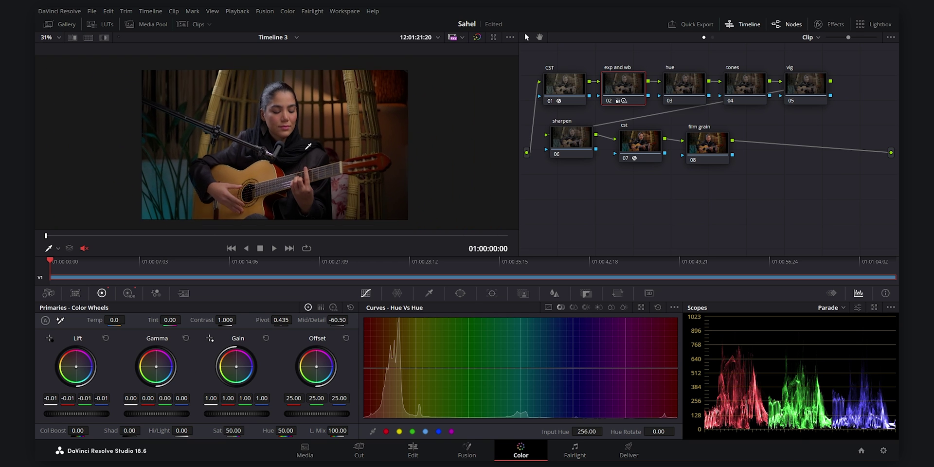
scroll(308, 146, up, 2)
scroll(294, 154, down, 2)
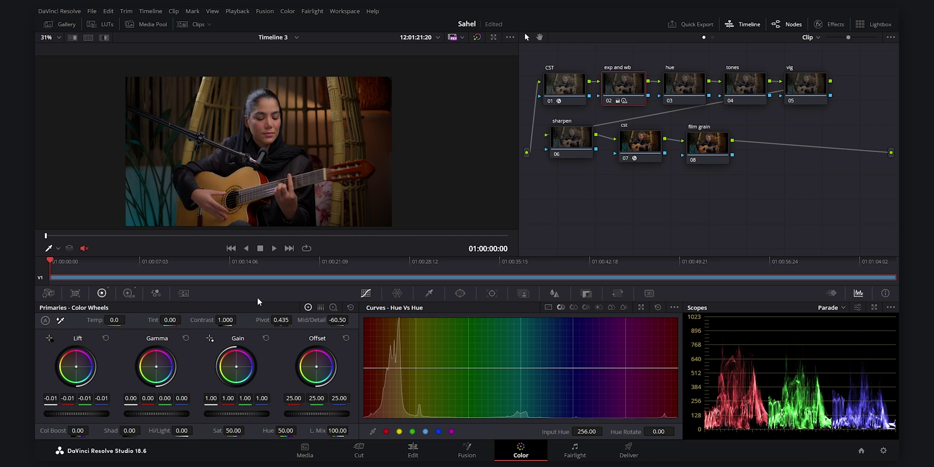
scroll(163, 414, up, 1)
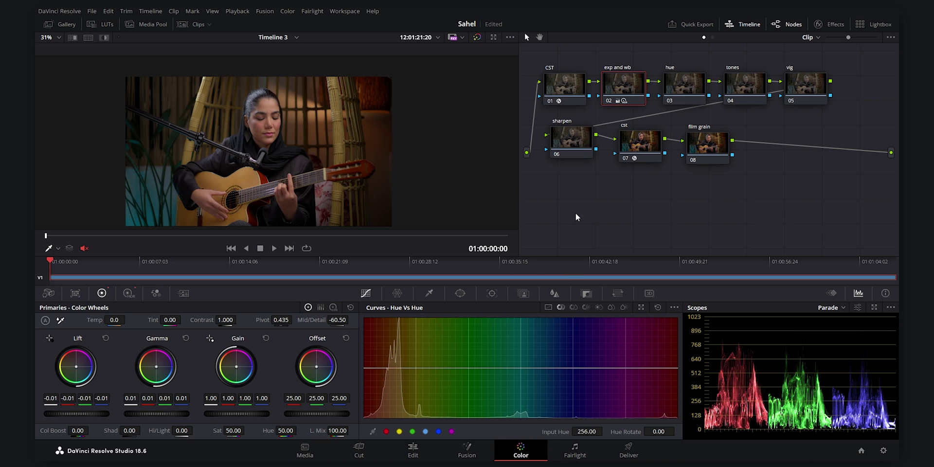
Select the hue node and bring up its Hue vs Hue curve
click(681, 91)
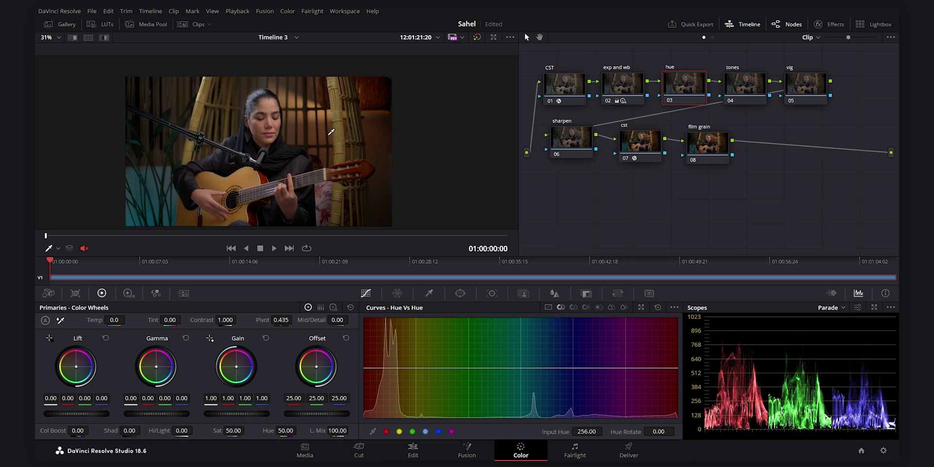
scroll(350, 105, up, 1)
scroll(349, 105, up, 1)
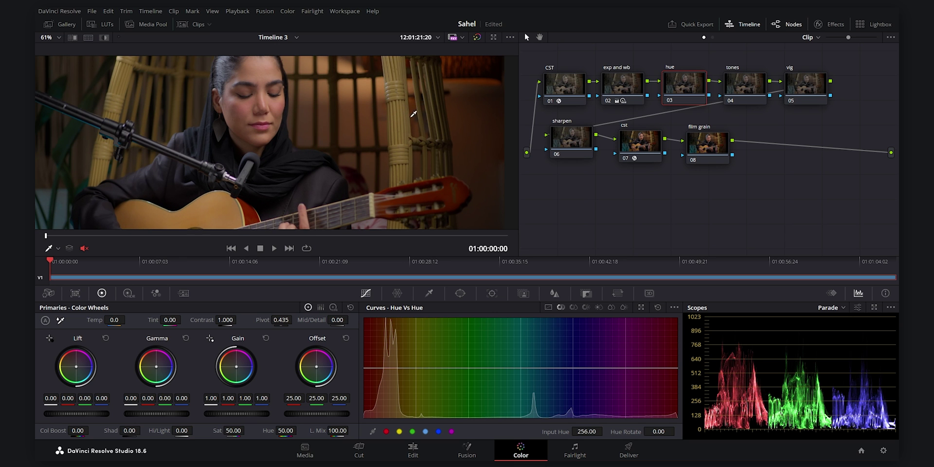
scroll(414, 115, down, 2)
scroll(340, 117, up, 1)
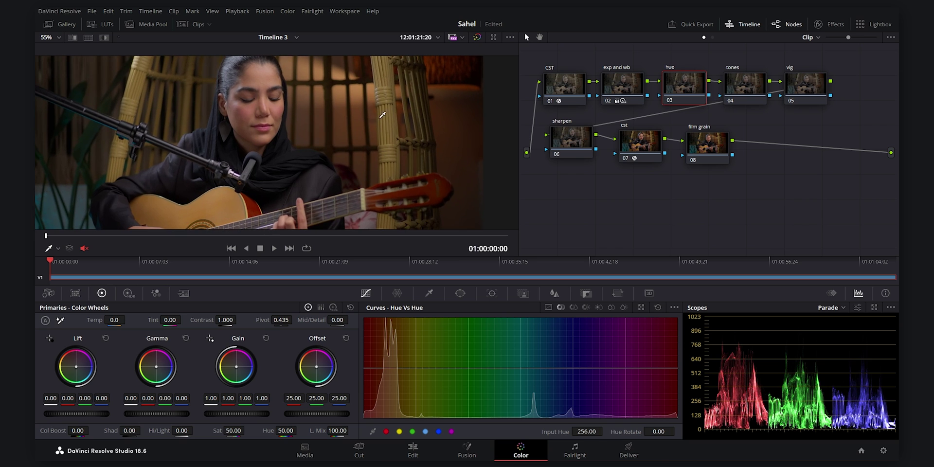
scroll(394, 103, down, 1)
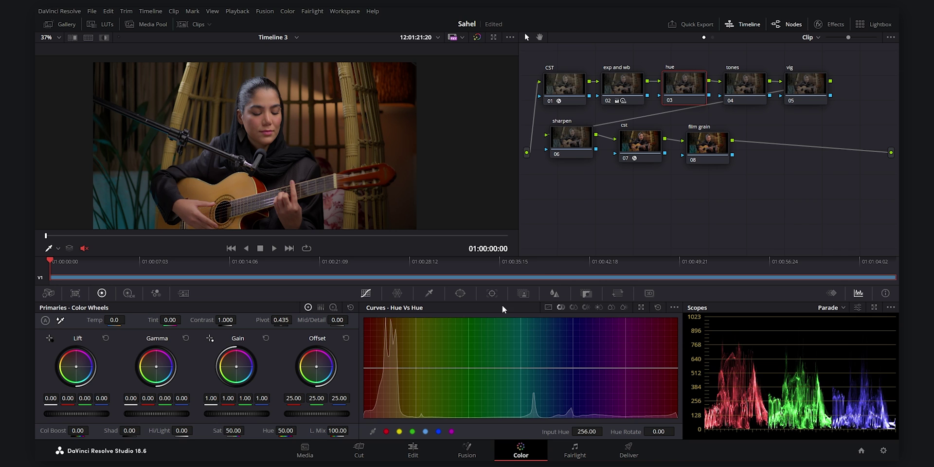
click(547, 308)
click(561, 307)
scroll(424, 93, up, 2)
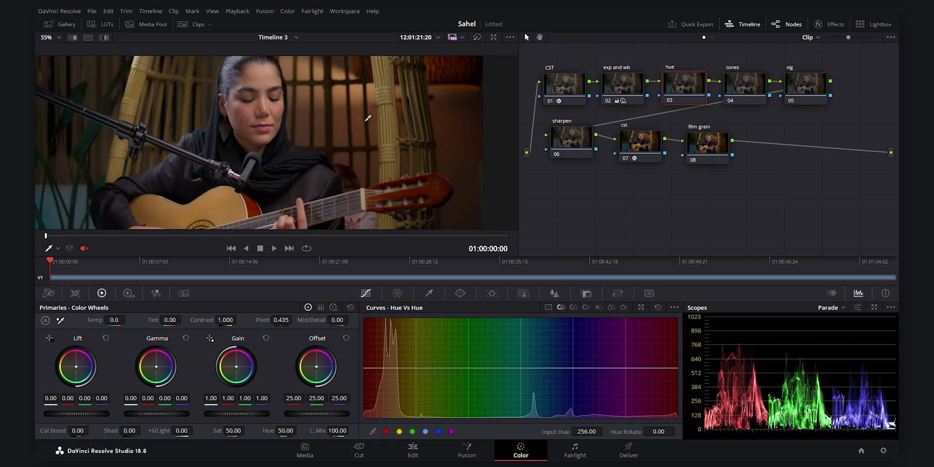
Sample the orange hue onto the Hue vs Hue curve, set Hue Rotate to 8, and preview full screen
click(385, 94)
drag(382, 368, 415, 368)
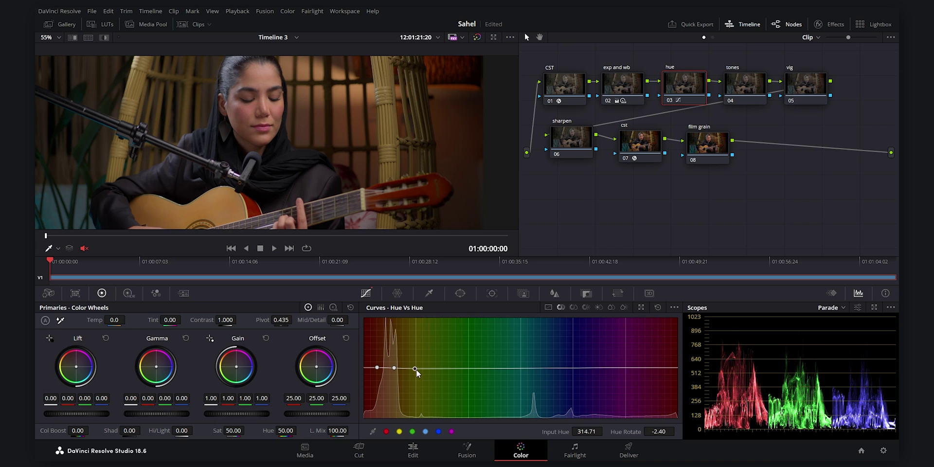
click(378, 368)
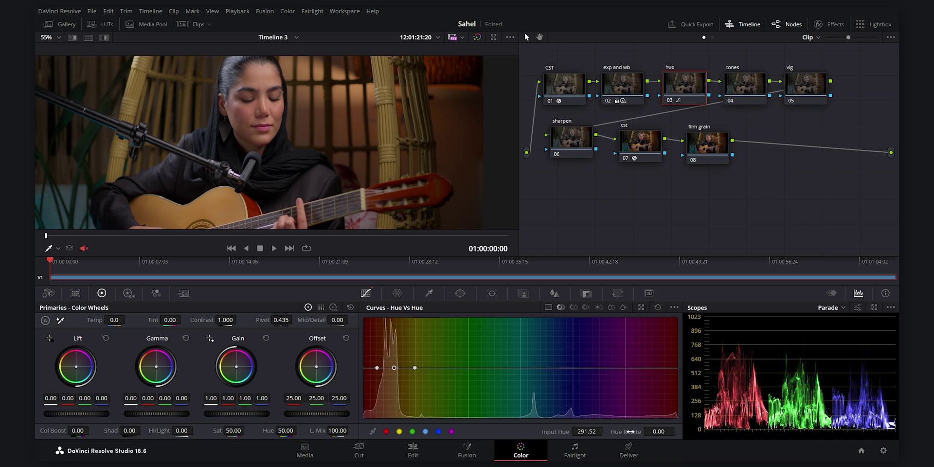
mouse_move(627, 432)
mouse_down()
mouse_move(646, 432)
mouse_move(581, 431)
mouse_move(628, 432)
mouse_up()
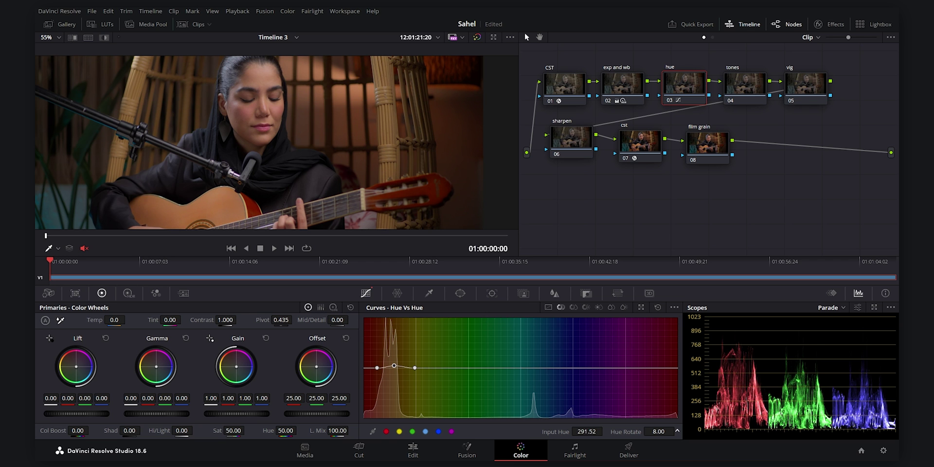
key(ctrl+f)
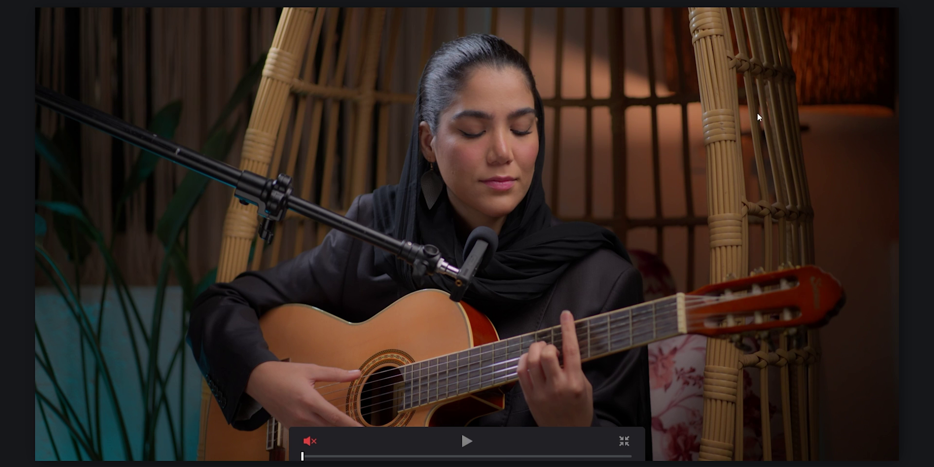
key(Escape)
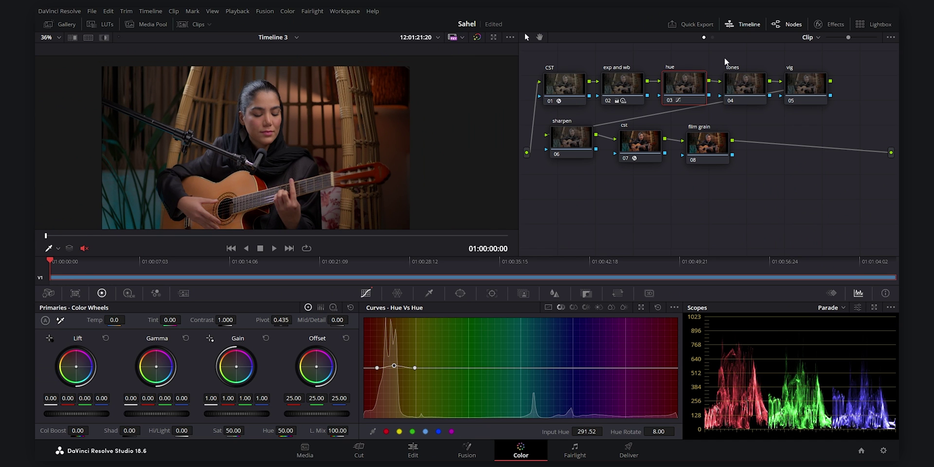
Add a circle window on the vig node and stretch it into a tall oval around the singer
click(812, 90)
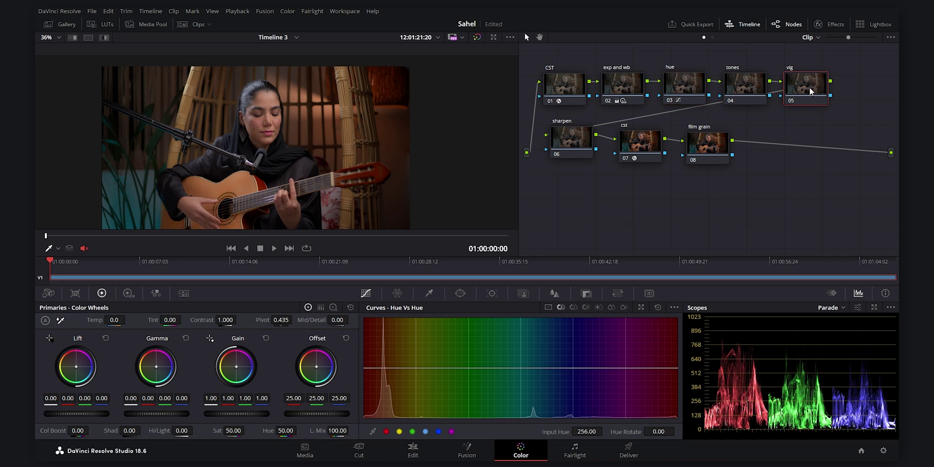
click(460, 294)
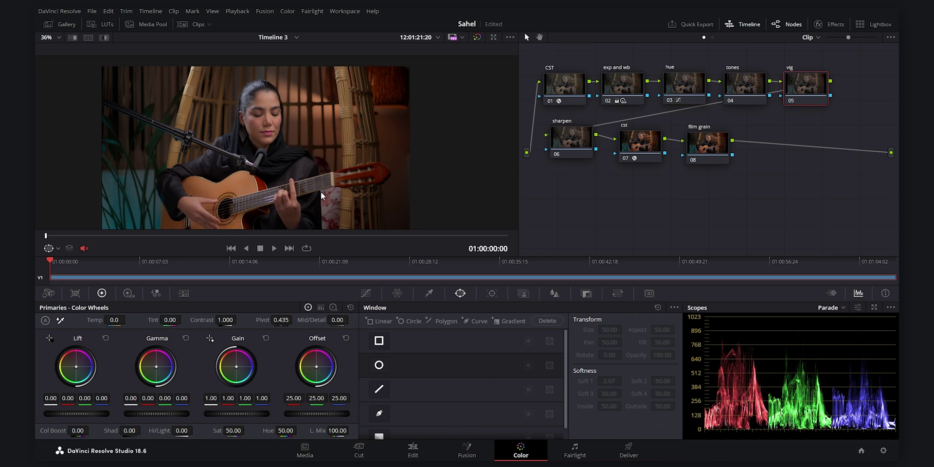
click(381, 369)
drag(305, 153, 409, 153)
scroll(409, 153, down, 2)
drag(262, 194, 267, 225)
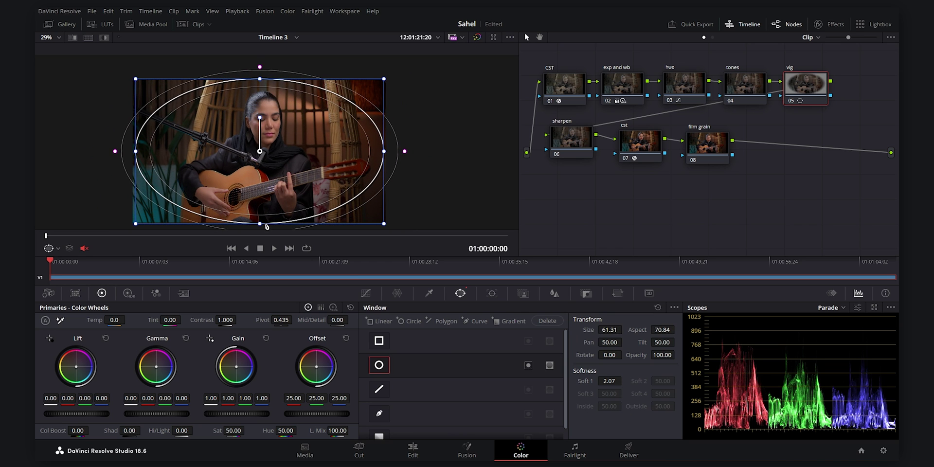
Raise the window's Soft 1 to 12.29, invert it, and check it in Highlight mode
drag(580, 381, 627, 381)
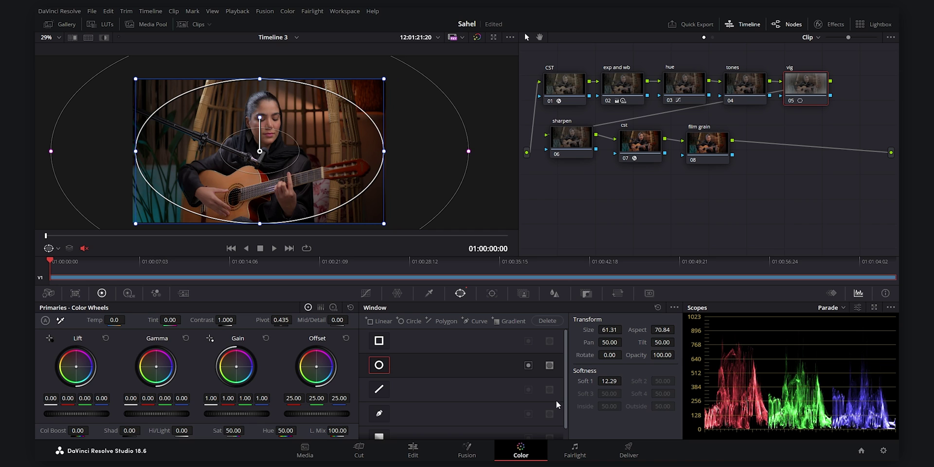
click(529, 365)
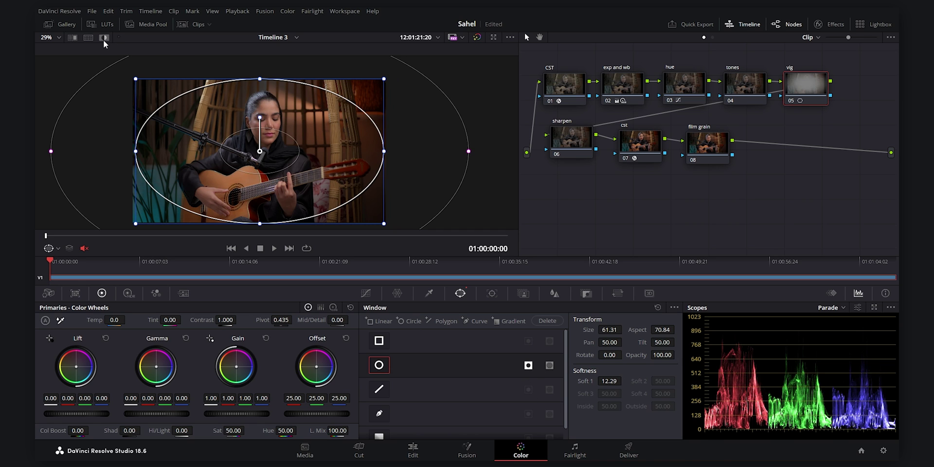
click(103, 38)
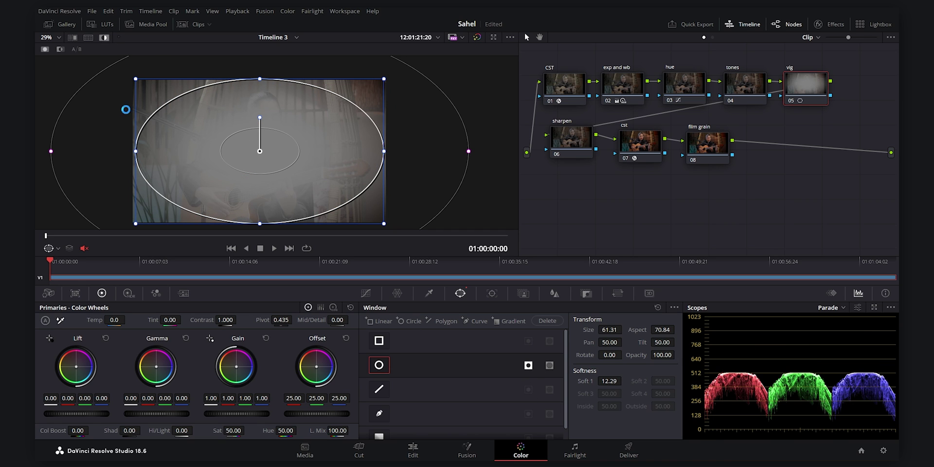
click(105, 38)
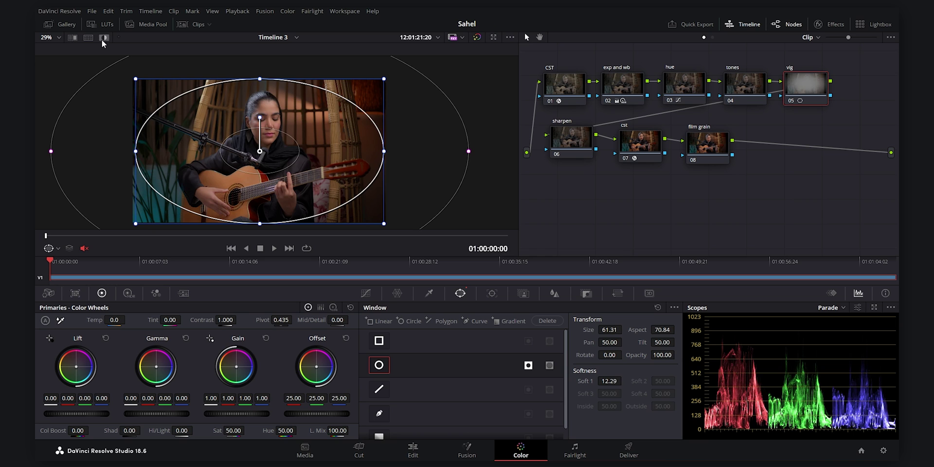
click(103, 39)
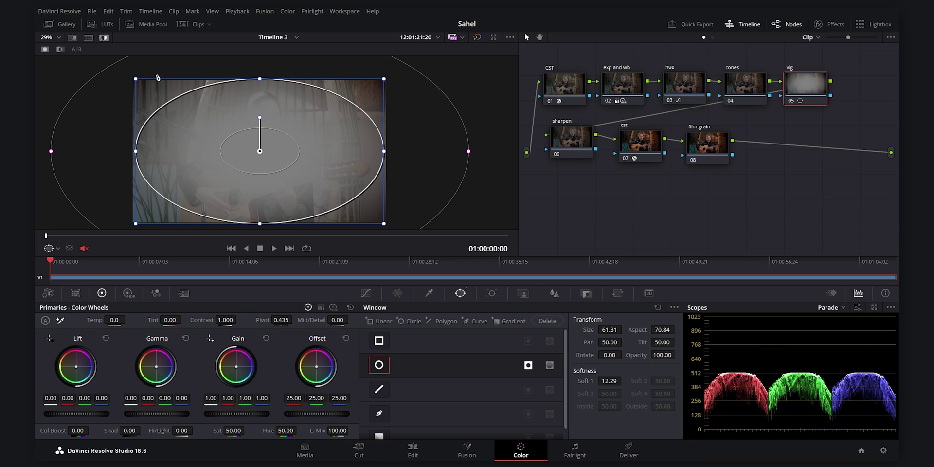
click(103, 38)
click(365, 293)
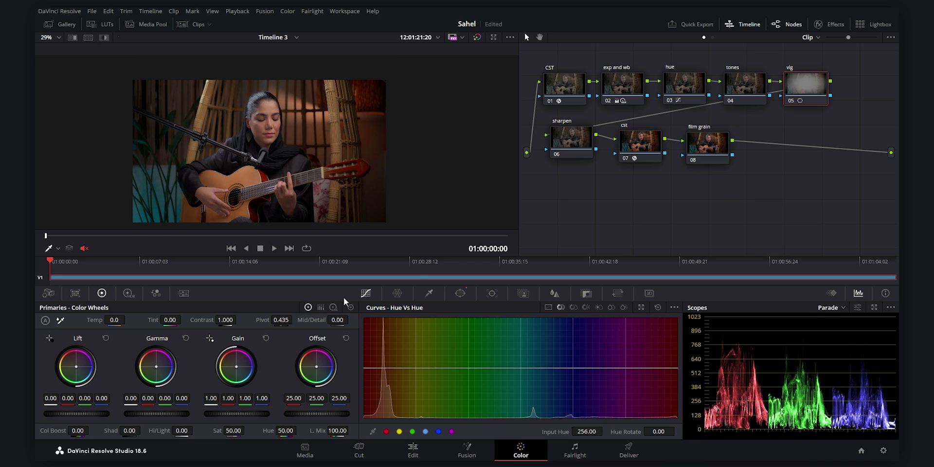
Pull a midtone point down on the vig node's Custom curve to darken the edges, then preview full screen
click(548, 308)
drag(468, 374, 483, 392)
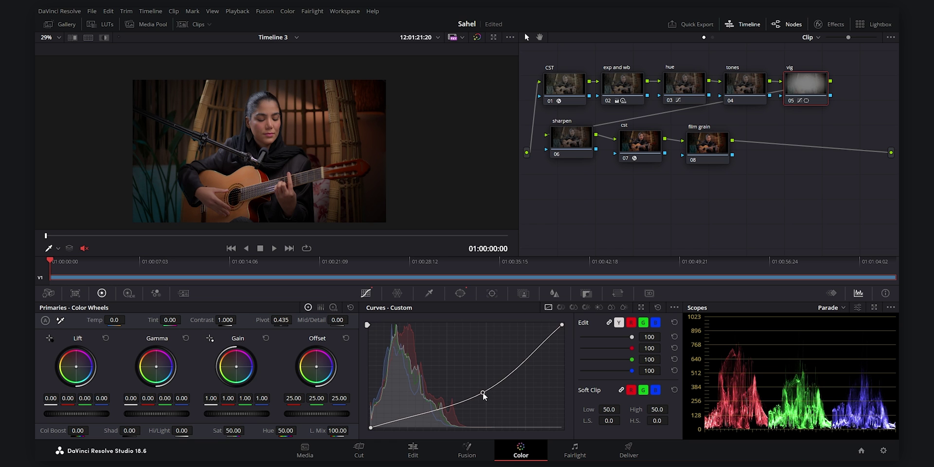
key(p)
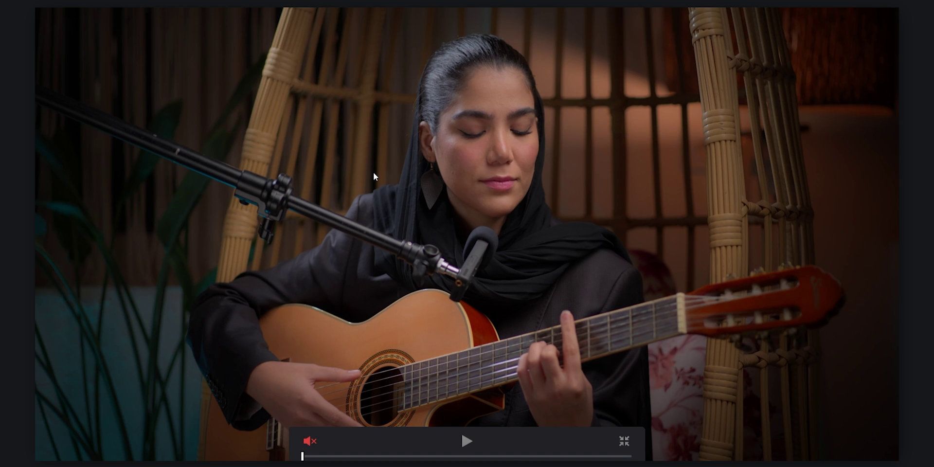
key(p)
scroll(320, 149, up, 1)
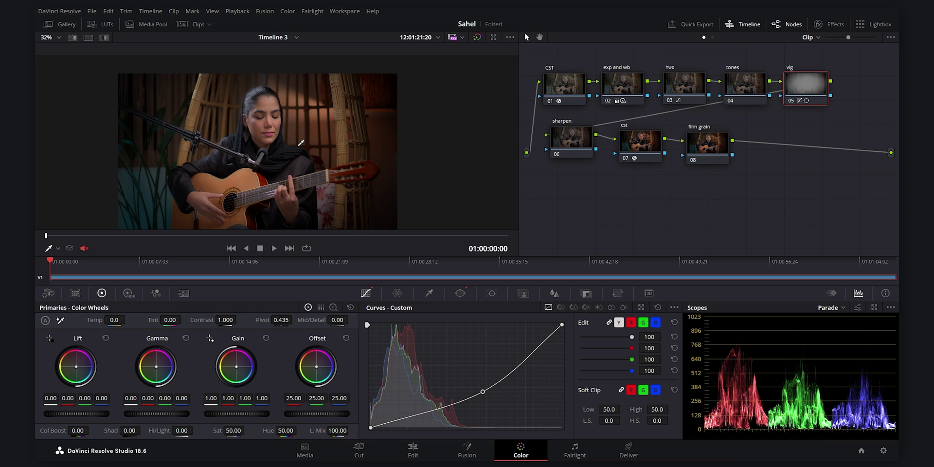
click(746, 91)
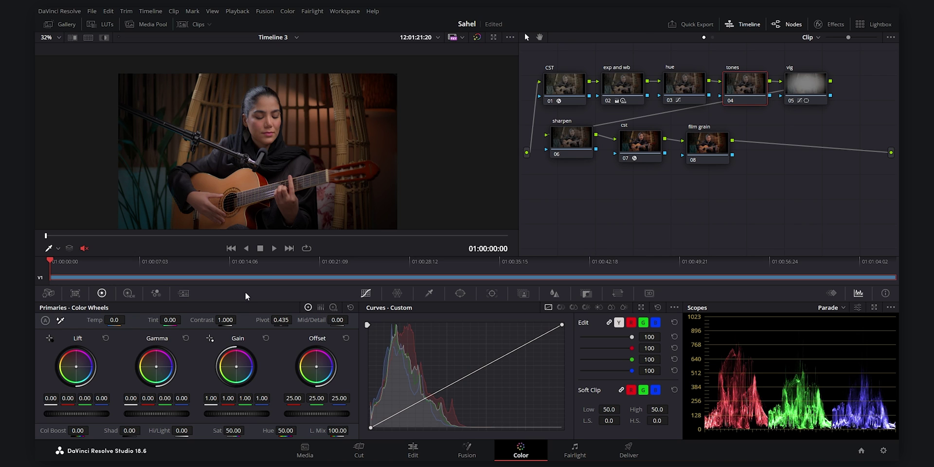
Raise the tones node's red Lift to 0.01 in Color Bars and preview full screen
click(320, 307)
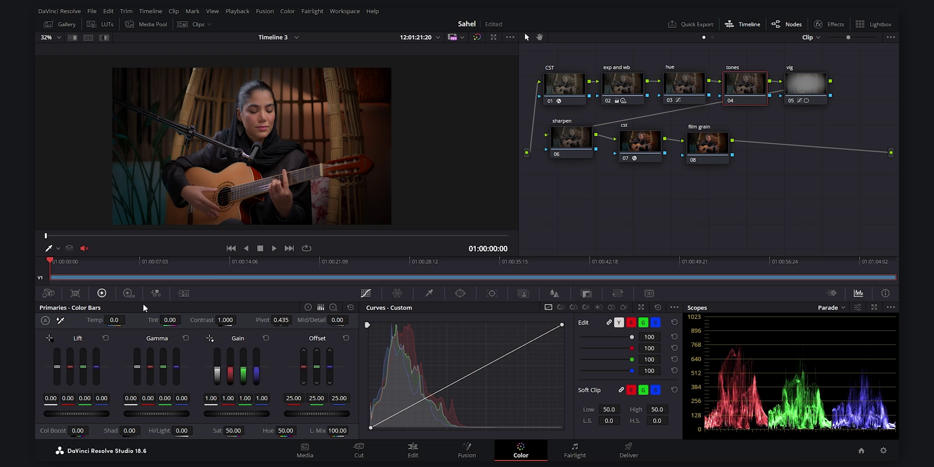
drag(71, 369, 71, 368)
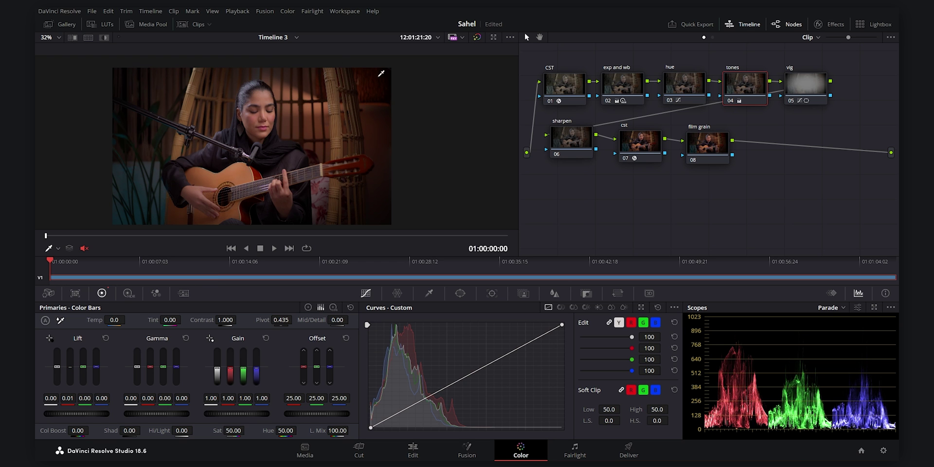
key(ctrl+f)
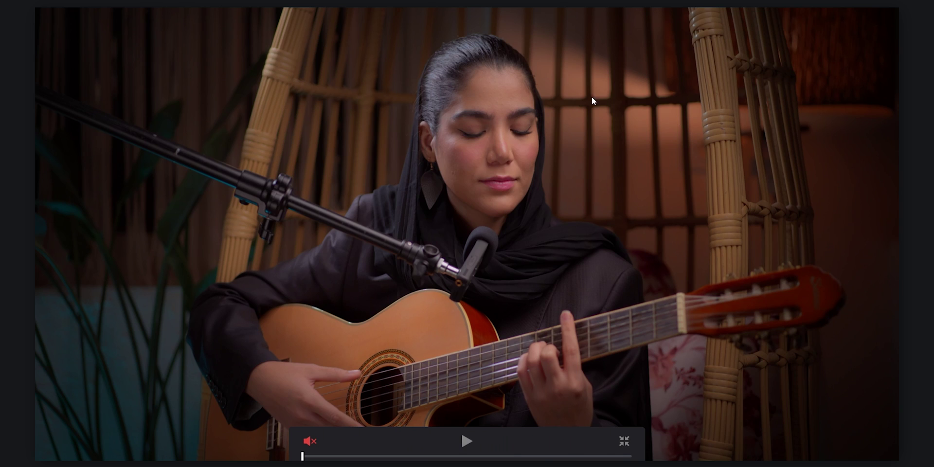
key(Escape)
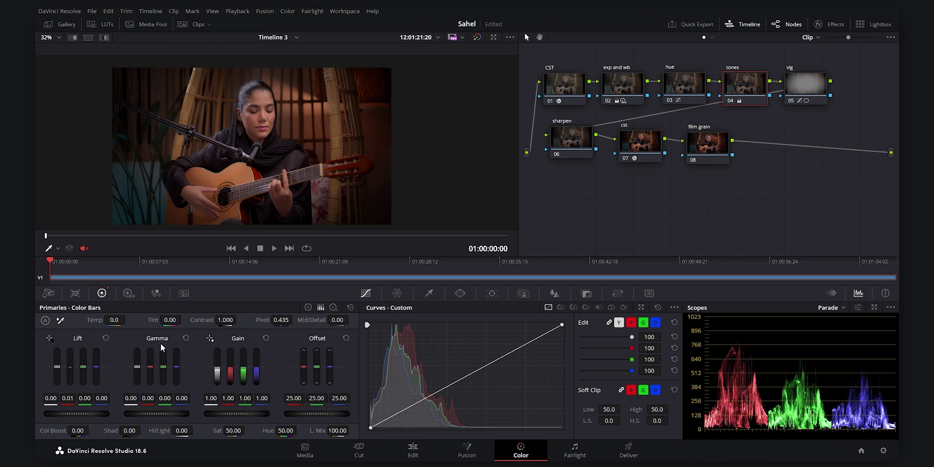
Save the project with Ctrl+S
key(ctrl+s)
scroll(298, 71, up, 5)
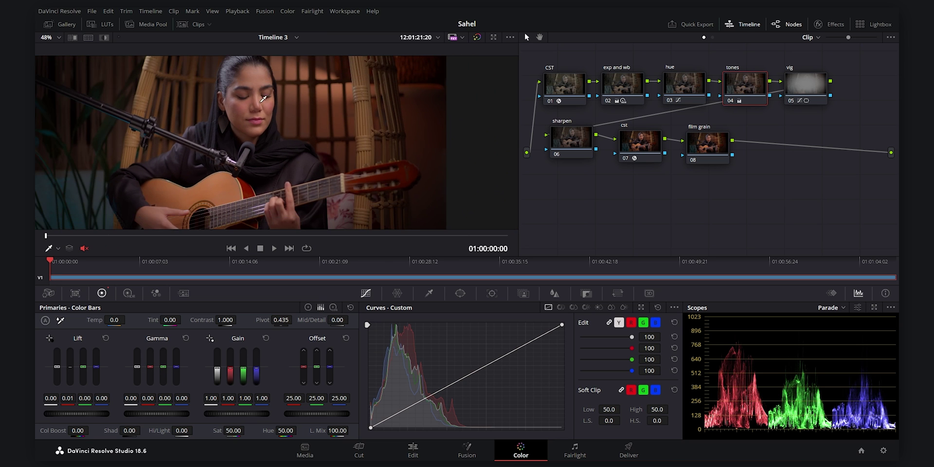
scroll(263, 99, up, 2)
scroll(258, 98, down, 5)
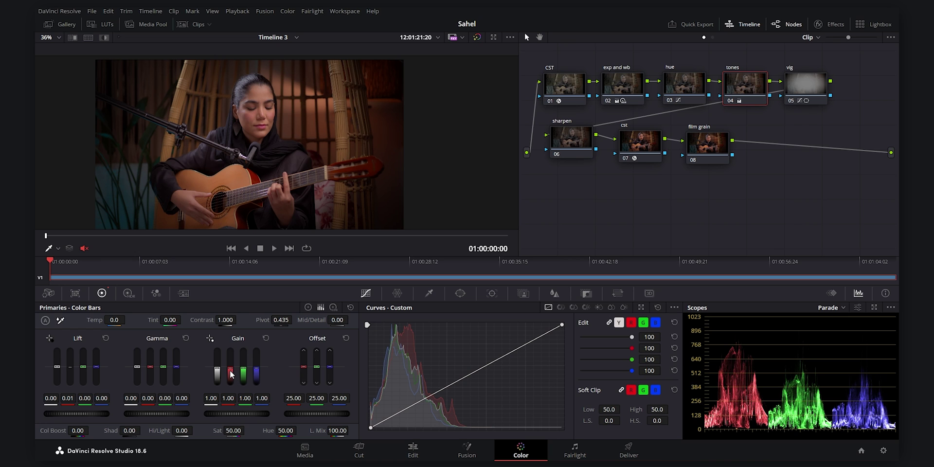
Set the tones node's red Gain to 1.01 and green Gain to 0.99, then toggle the node to compare
drag(231, 375, 232, 373)
scroll(285, 78, up, 5)
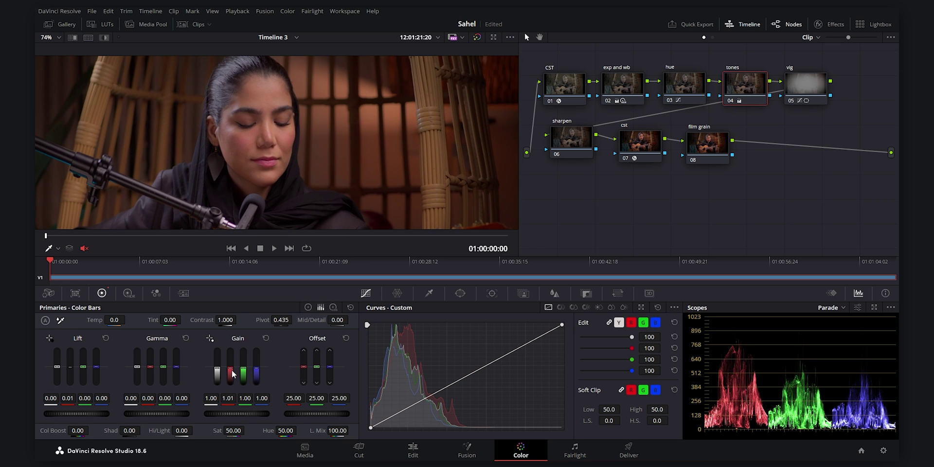
drag(242, 369, 244, 372)
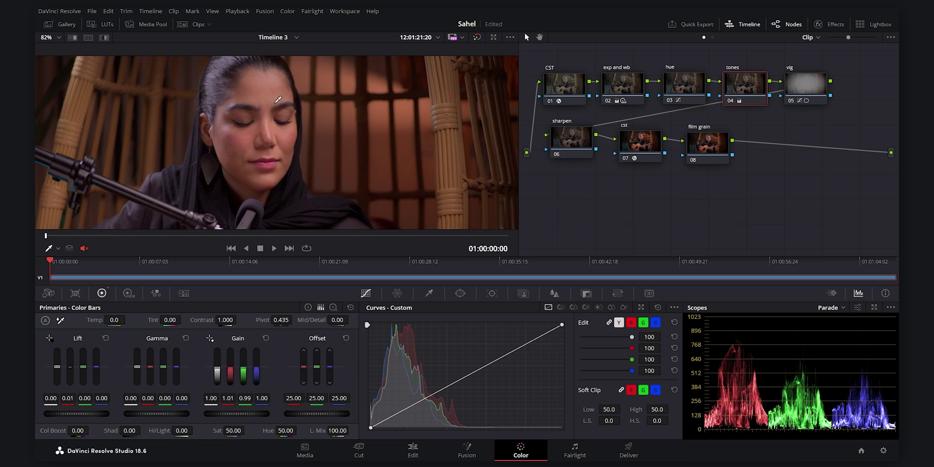
scroll(279, 103, up, 2)
scroll(279, 107, down, 2)
key(ctrl+d)
key(ctrl+d)
key(ctrl+d)
key(ctrl+d)
key(ctrl+d)
key(ctrl+d)
scroll(286, 104, up, 1)
scroll(287, 105, down, 3)
scroll(281, 130, up, 1)
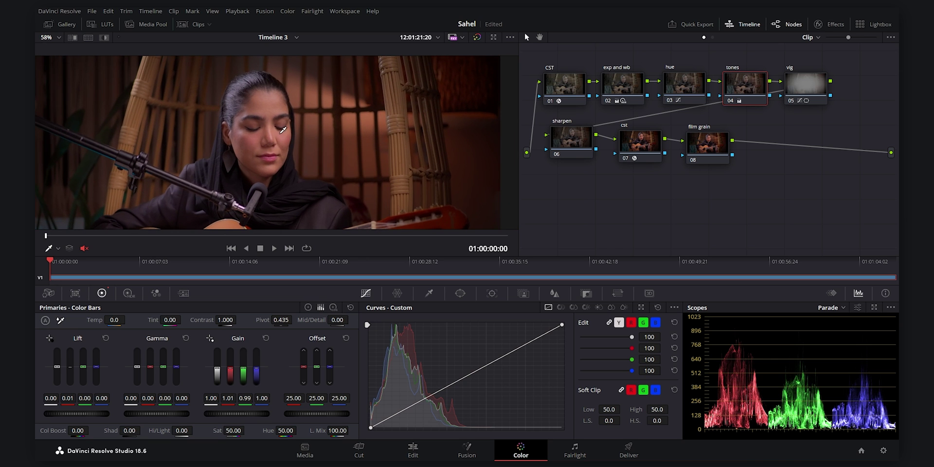